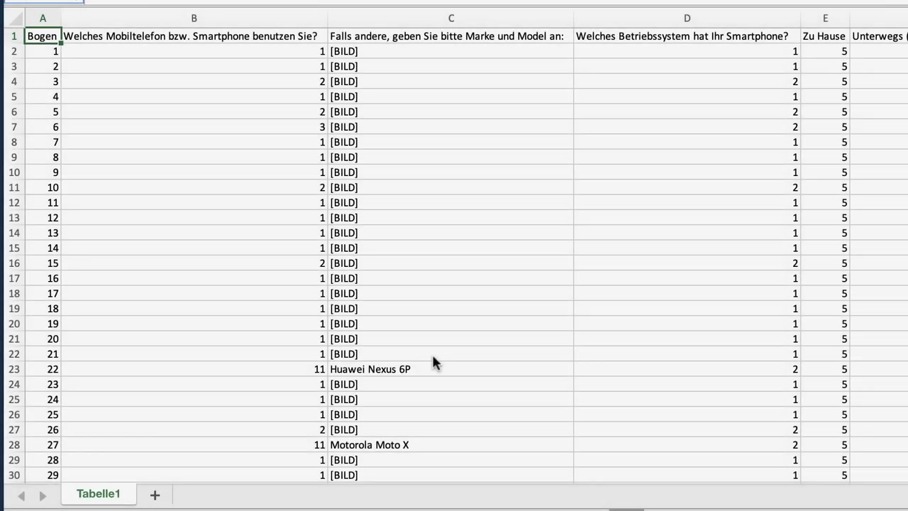
Look through the survey data in Tabelle1 from the phone questions across to the self-test columns
scroll(433, 361, right, 10)
scroll(433, 362, right, 10)
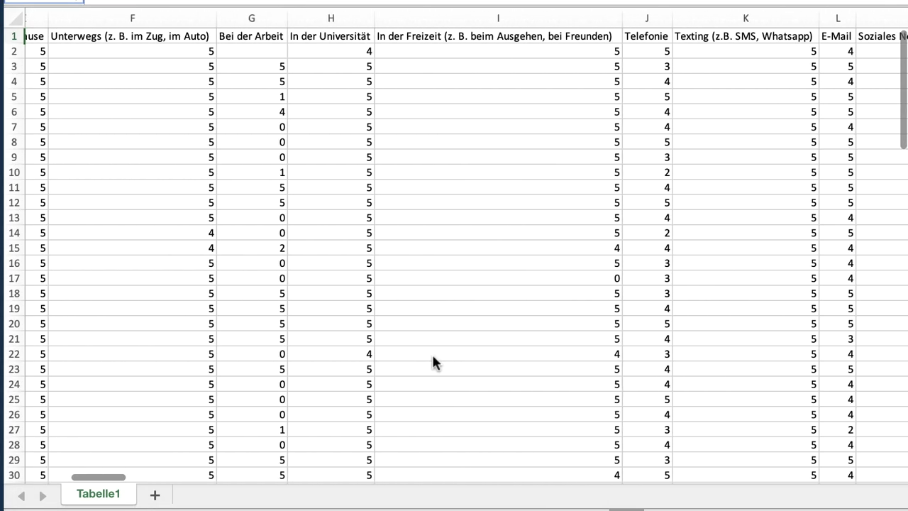
scroll(433, 362, right, 10)
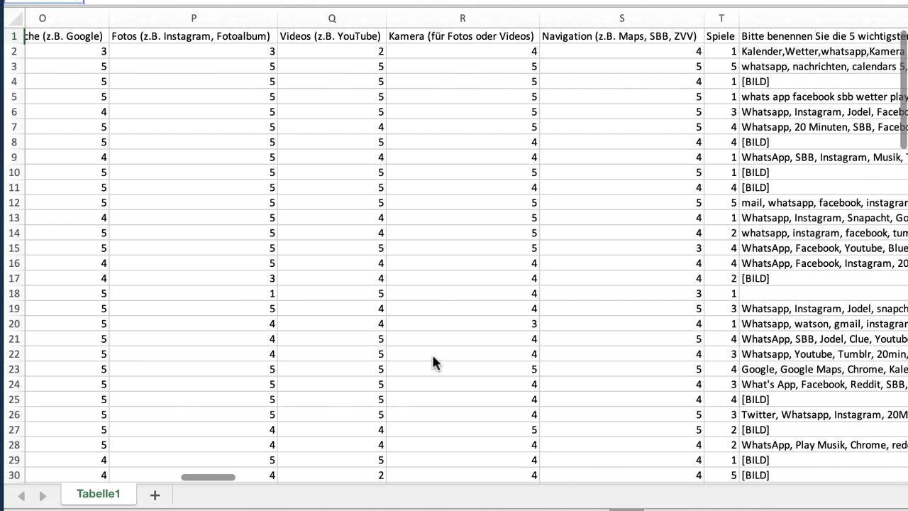
scroll(432, 362, right, 10)
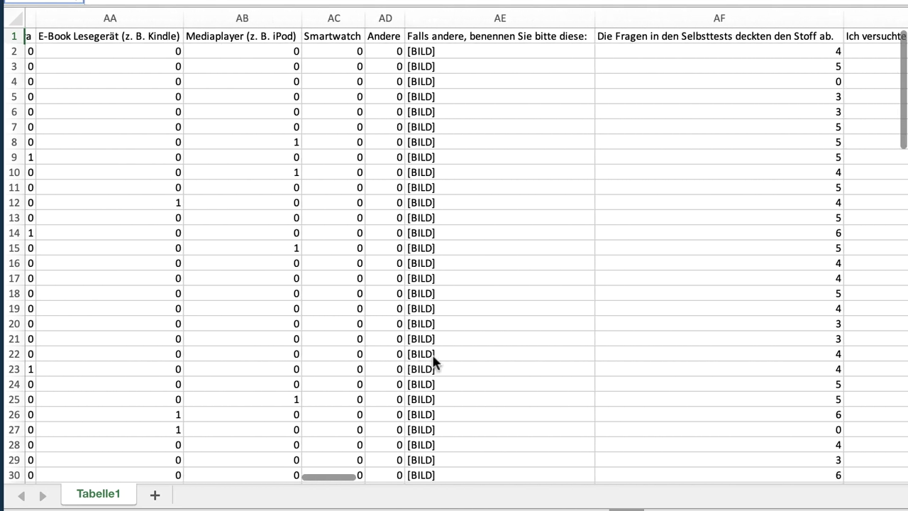
scroll(433, 362, right, 10)
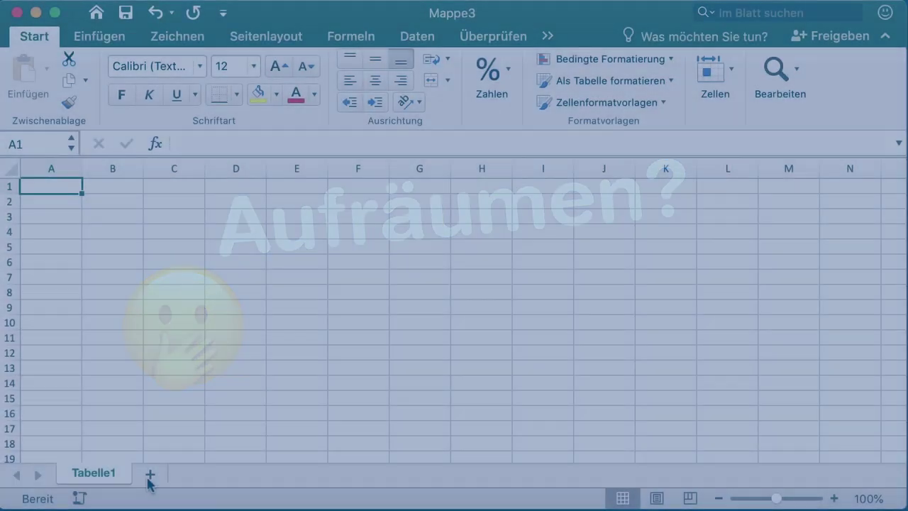
Add about twenty blank worksheets to the workbook Mappe3, one after another
click(148, 472)
click(300, 474)
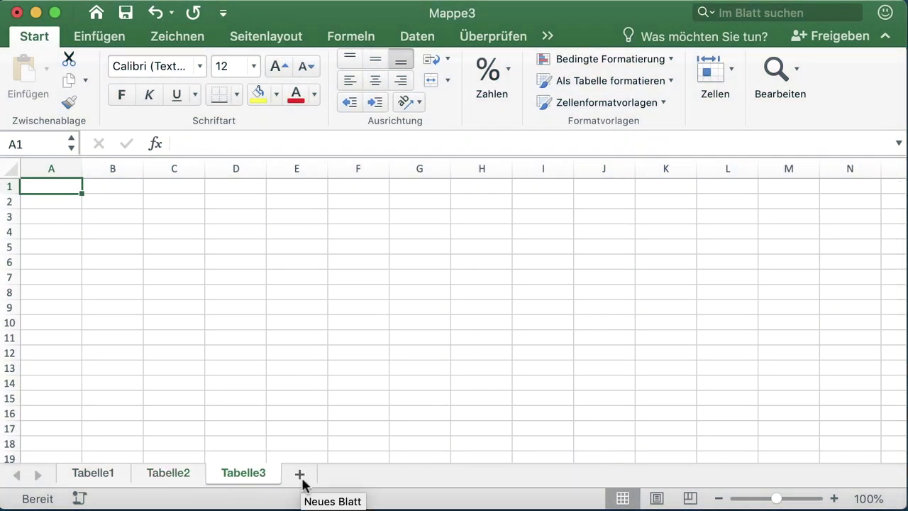
click(300, 475)
click(374, 474)
click(449, 475)
click(523, 475)
click(598, 474)
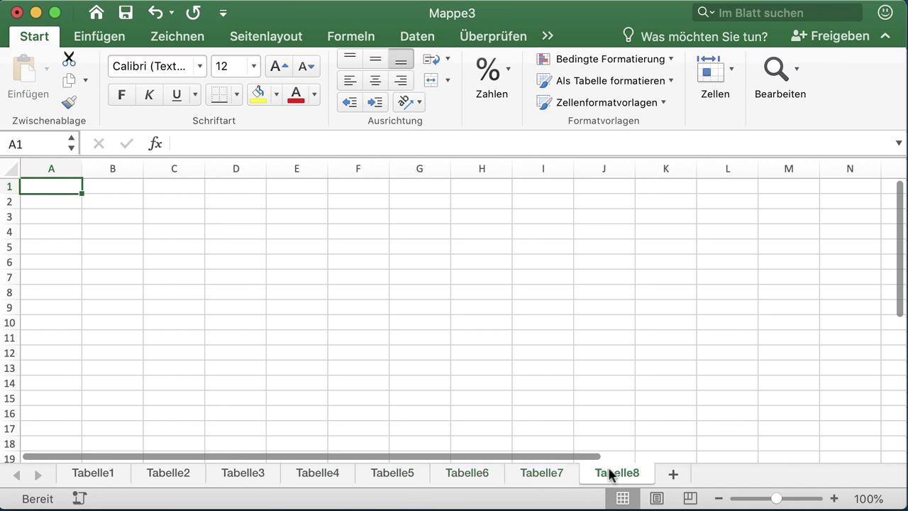
click(674, 474)
click(746, 474)
click(828, 474)
click(831, 474)
click(831, 474)
click(831, 474)
click(831, 474)
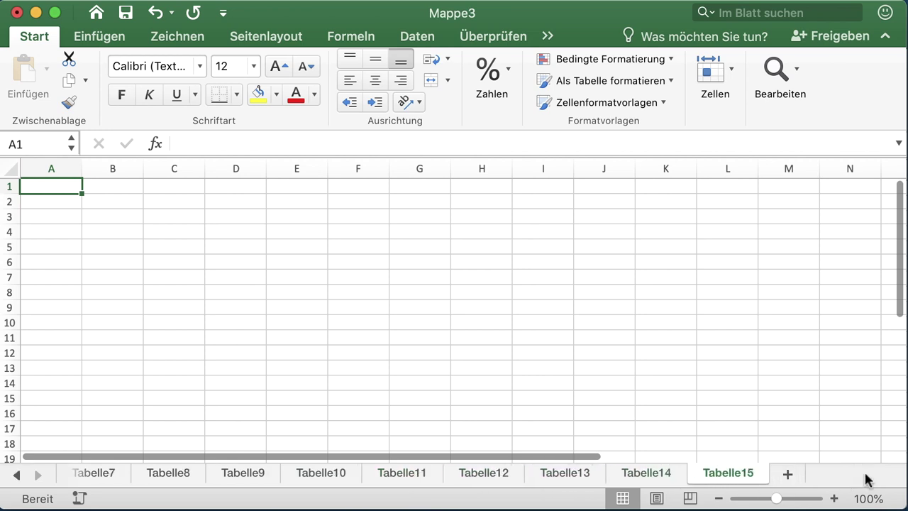
click(788, 474)
click(805, 475)
click(805, 475)
click(805, 475)
click(804, 476)
click(805, 475)
click(808, 475)
click(808, 475)
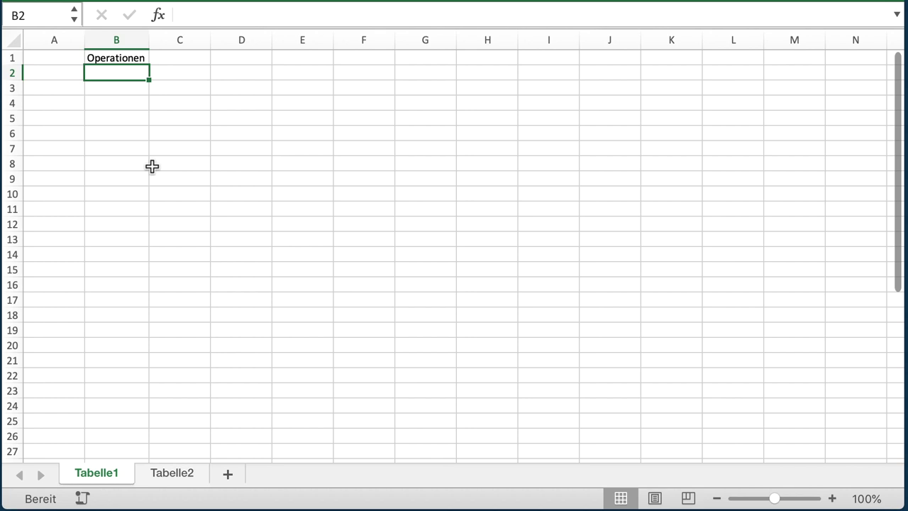
Enter a formula in B2 of Tabelle1 under Operationen that references the first value, =Tabelle2!E2
text(=)
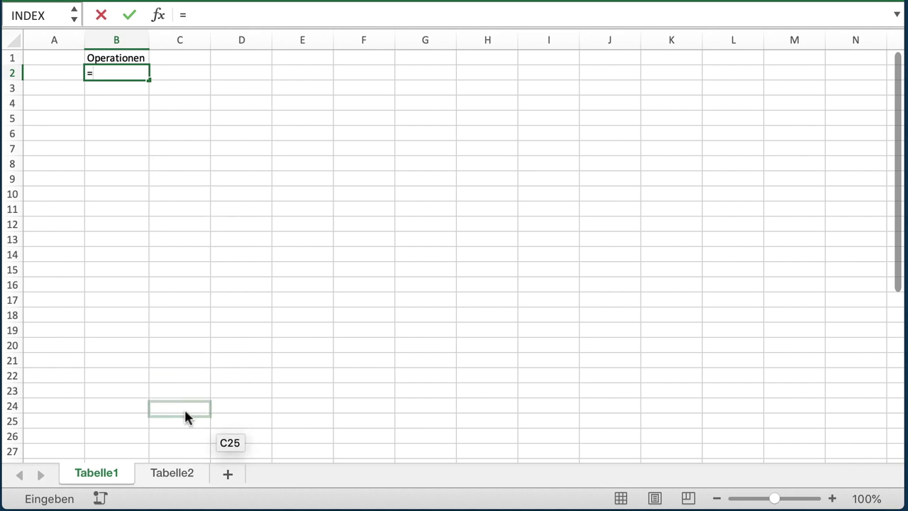
click(171, 474)
click(300, 73)
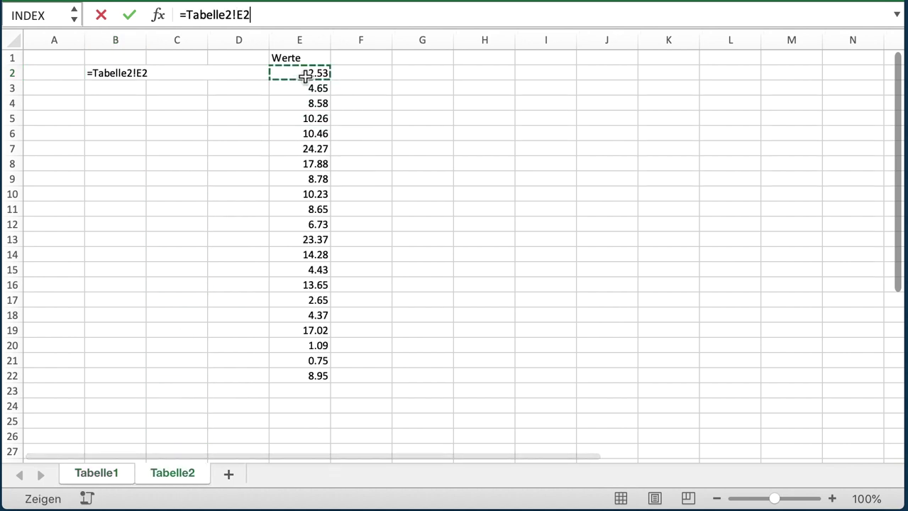
key(Return)
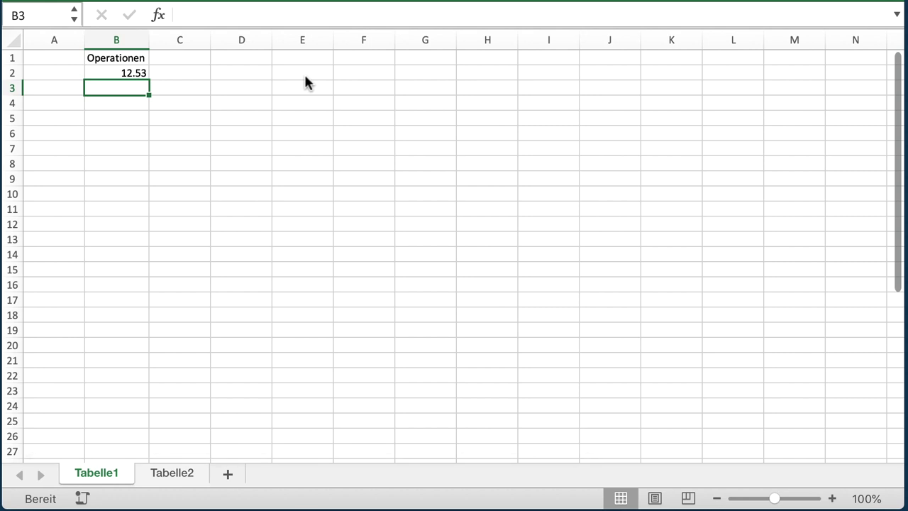
Enter =B2+2 in C2 and fill the formulas in B2:C2 down to row 19
key(Up)
key(Right)
text(=)
key(Left)
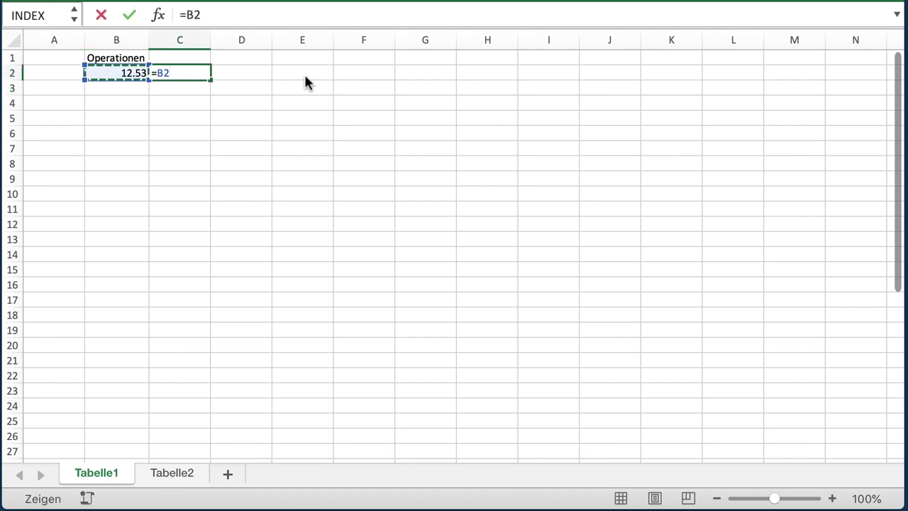
text(+2)
key(Return)
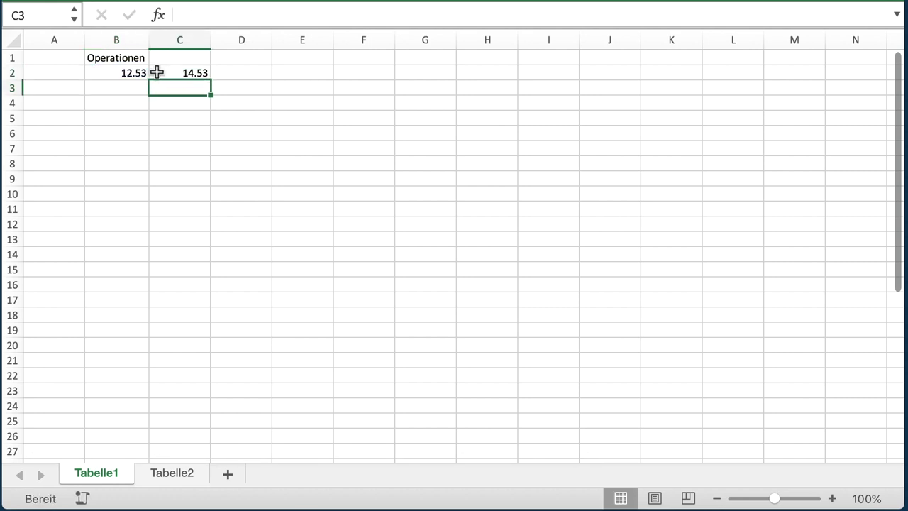
drag(127, 73, 218, 331)
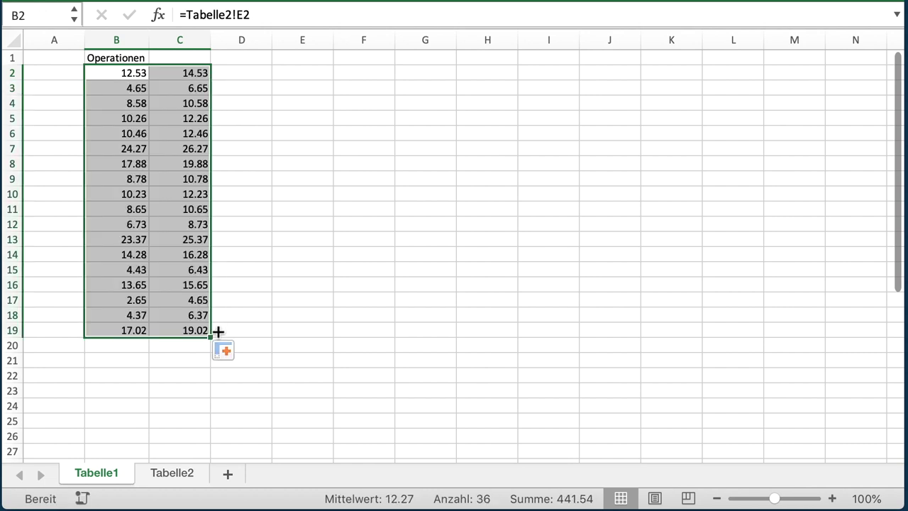
click(233, 374)
Rename the worksheet Tabelle1 to Modul
double_click(104, 473)
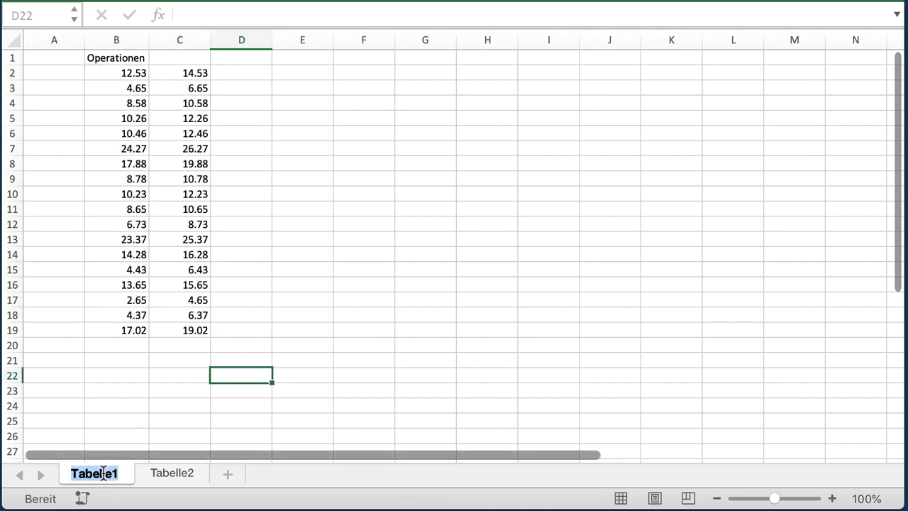
text(Modul)
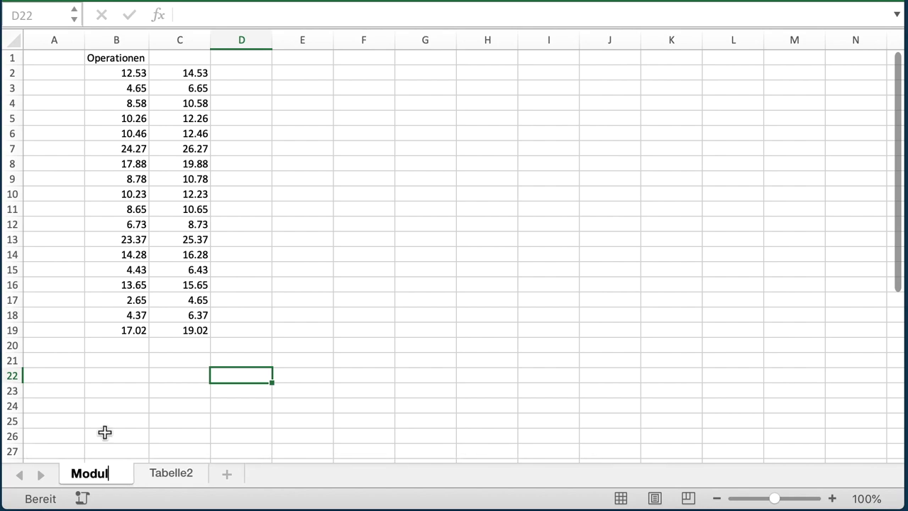
key(Return)
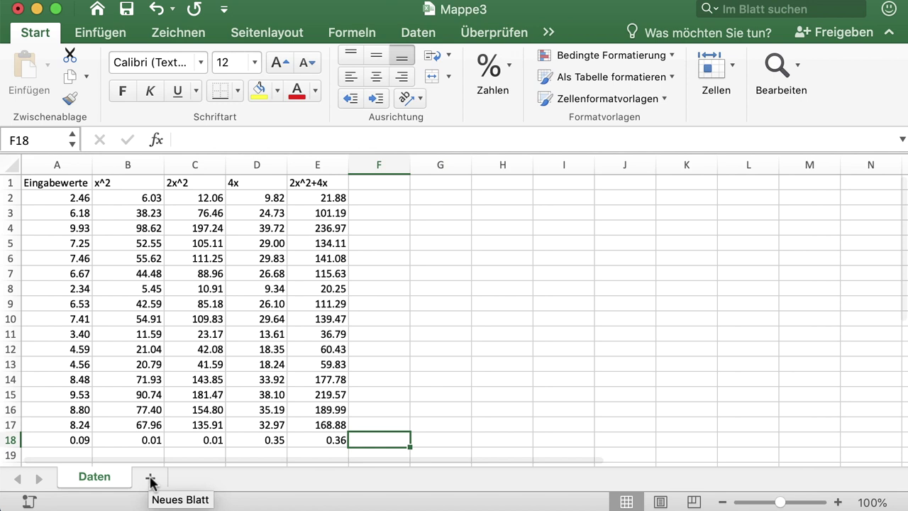
Add a new worksheet and move the calculation columns B1:E18 from the Daten sheet to it, starting at B1
click(151, 480)
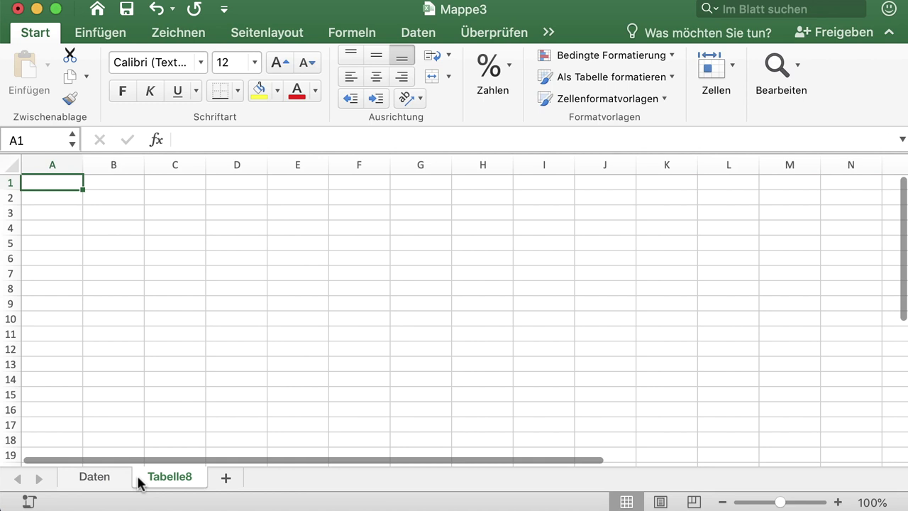
click(99, 479)
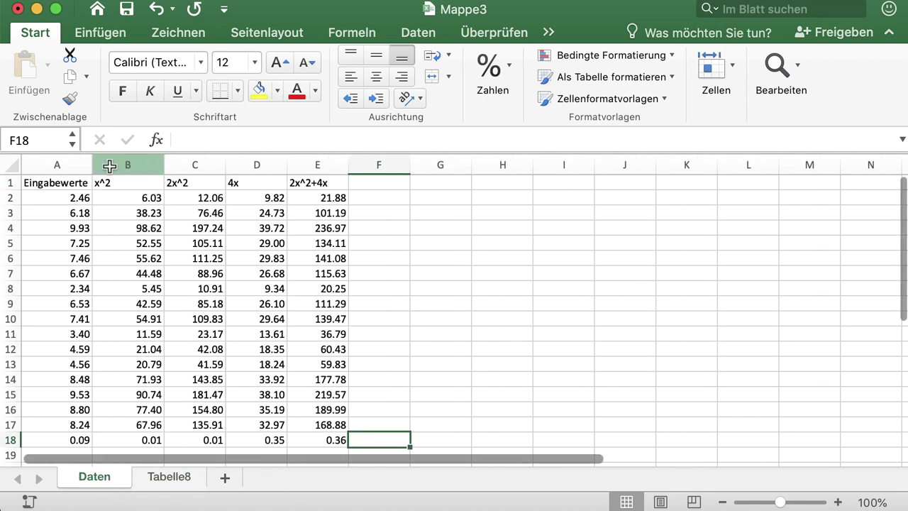
drag(102, 181, 323, 440)
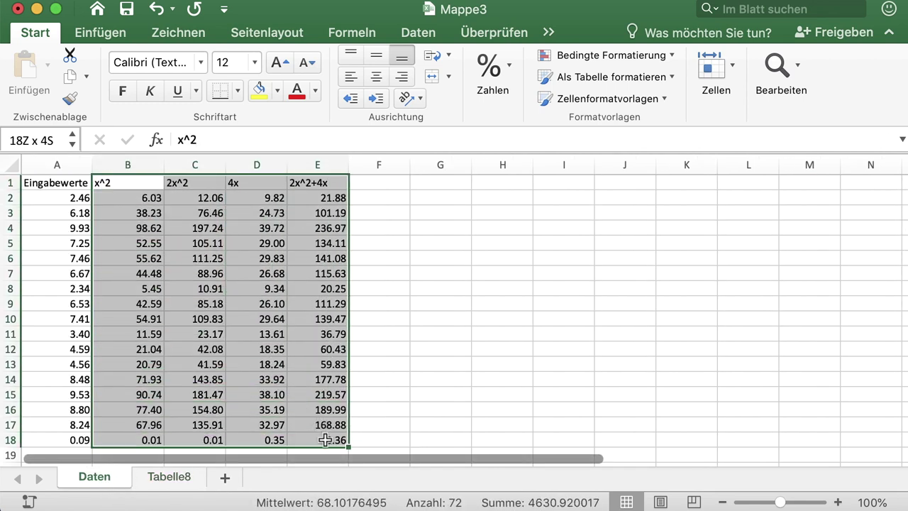
click(70, 56)
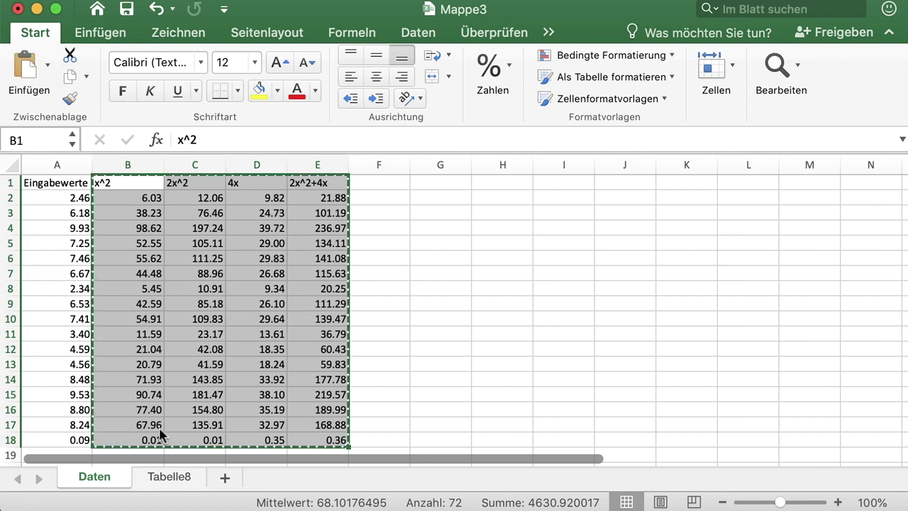
click(169, 485)
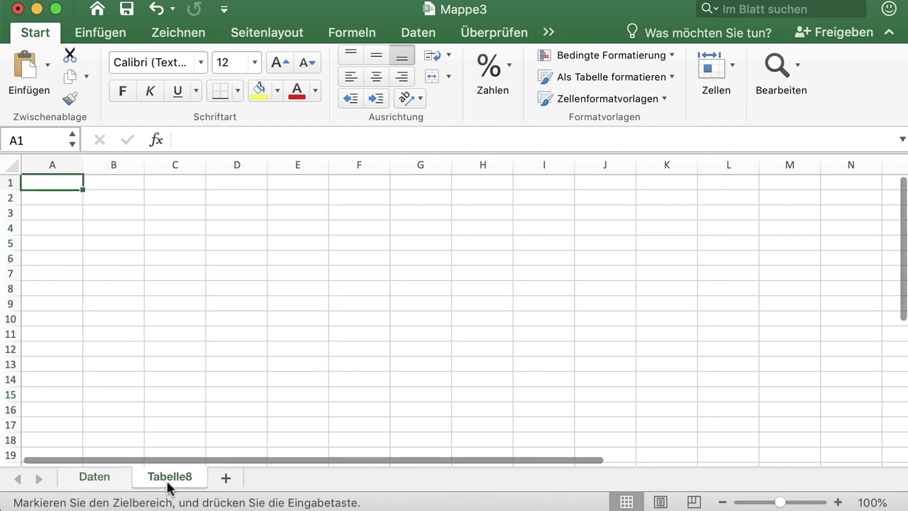
click(119, 183)
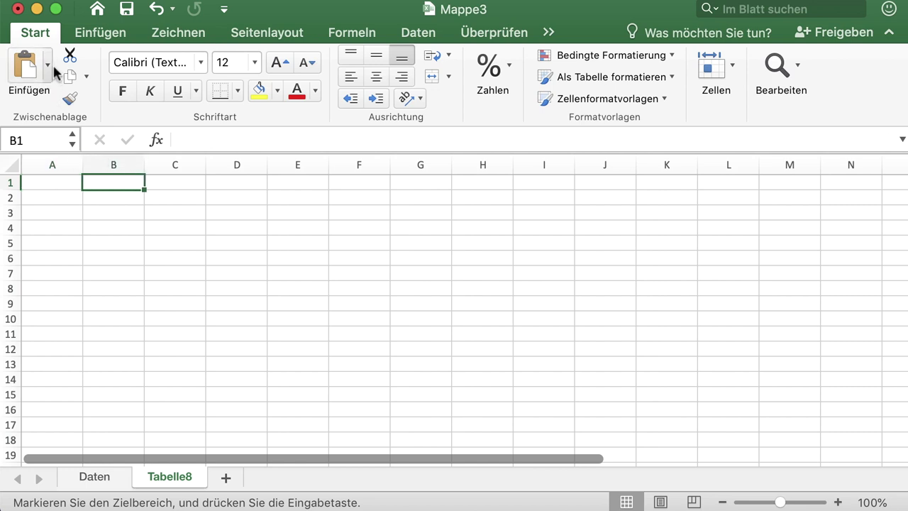
click(16, 67)
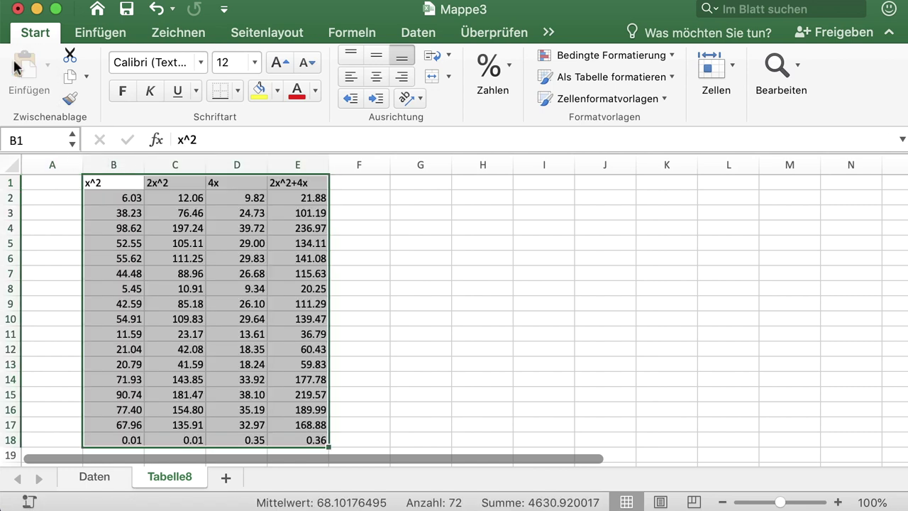
click(395, 245)
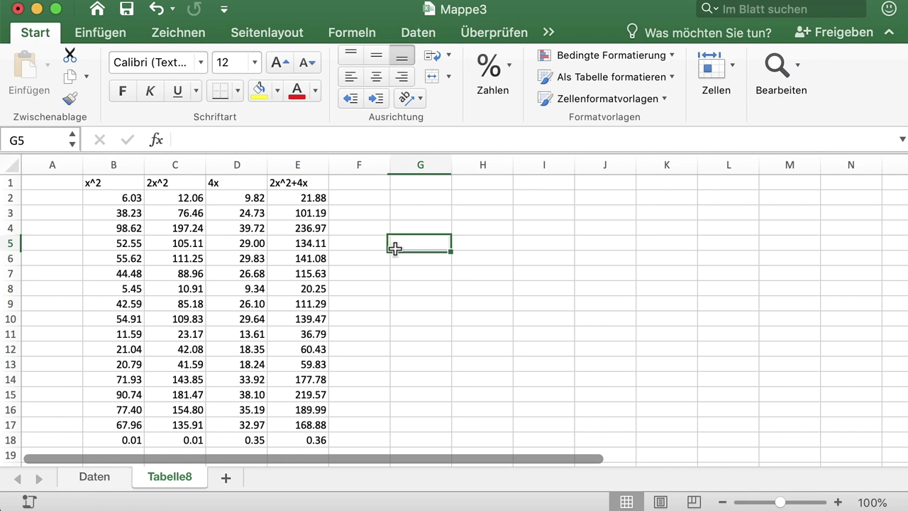
Change the x^2 formula in B2 to =A2^2 so it references the calculation sheet's own column A
click(114, 195)
text(=Daten!A2^2)
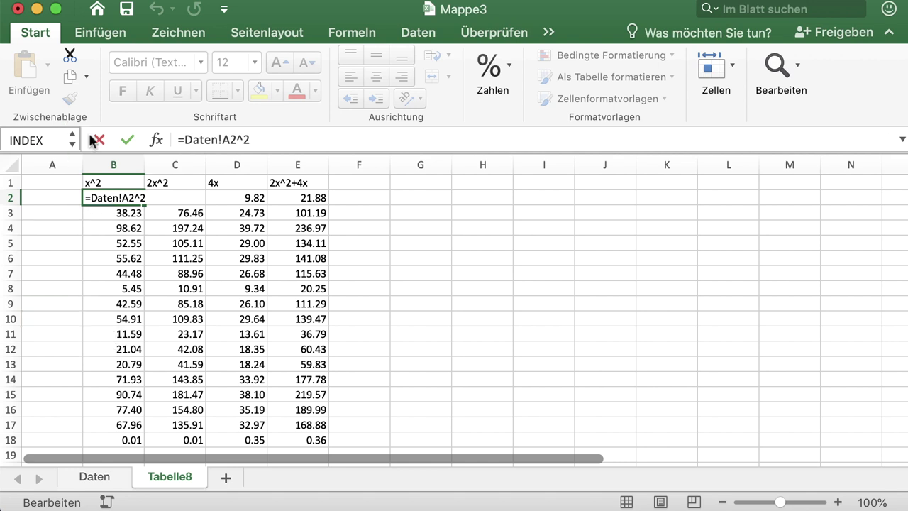
key(Return)
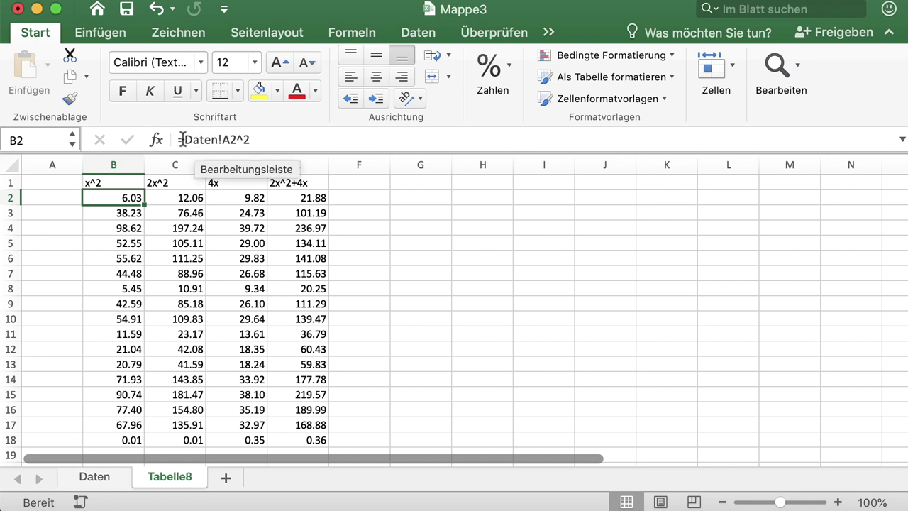
drag(184, 140, 237, 137)
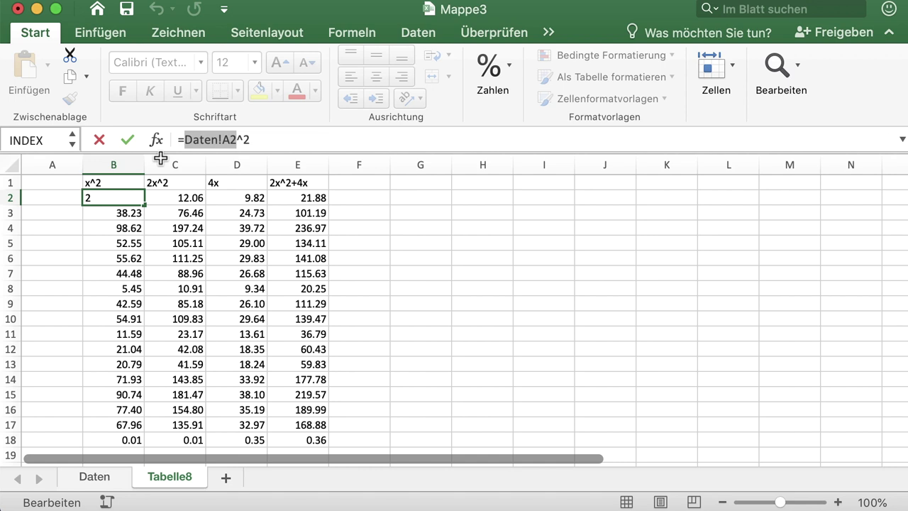
click(44, 199)
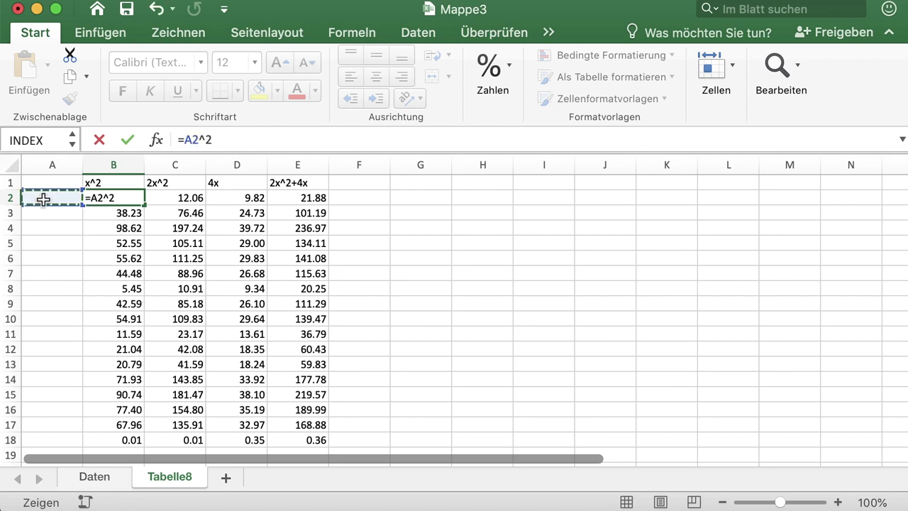
key(Tab)
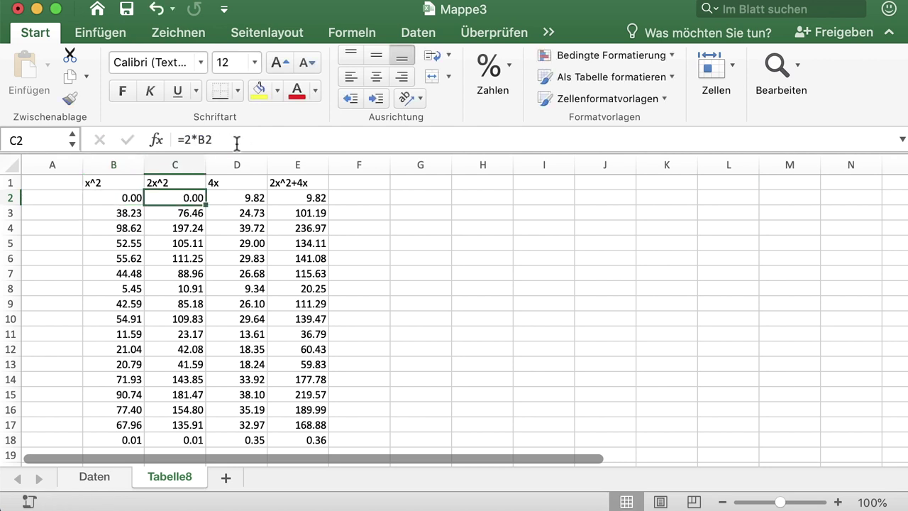
Change the 4x formula in D2 to =4*A2 and fill the formulas in B2:E2 down to row 18
key(Tab)
drag(197, 138, 251, 139)
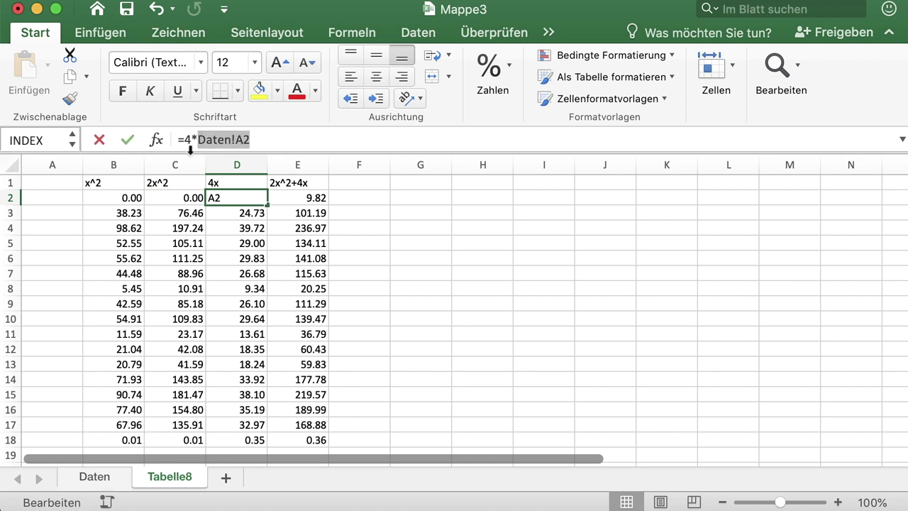
click(43, 200)
key(Tab)
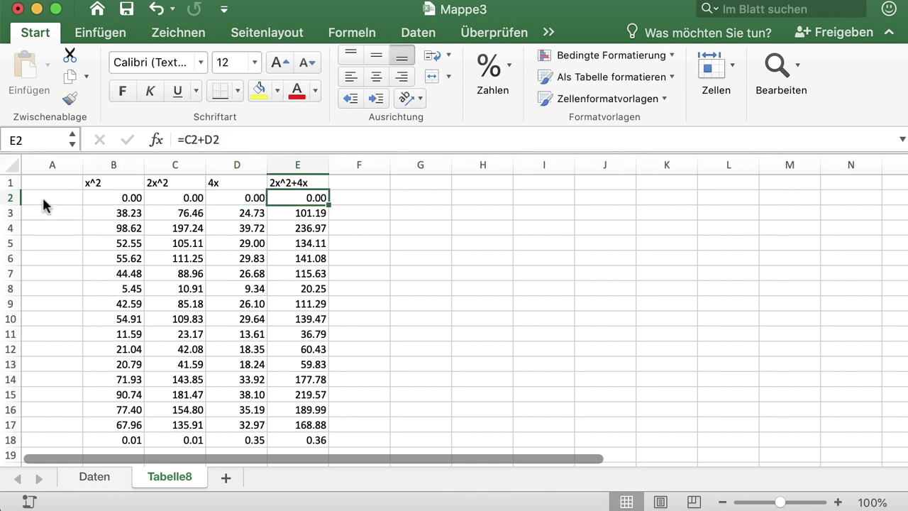
drag(114, 199, 337, 450)
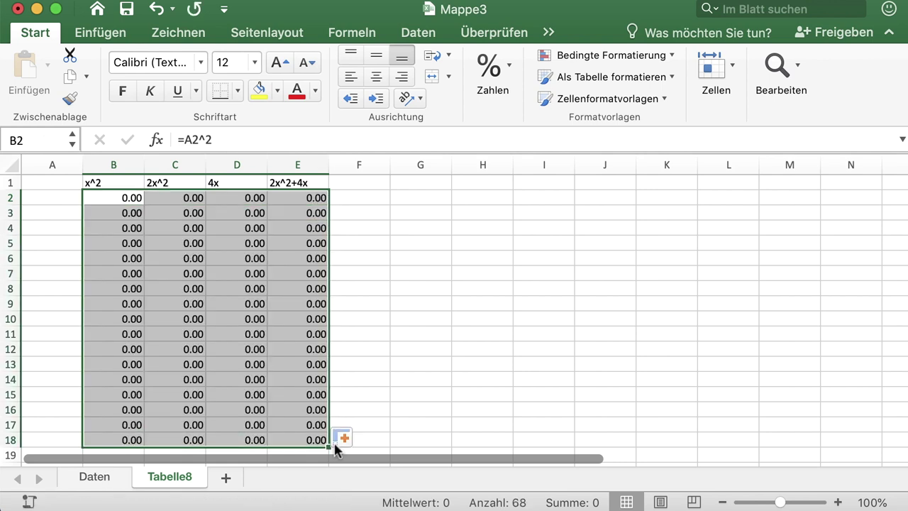
Link A2 to cell A2 of the Daten sheet, fill the reference down to row 18 and check the copied references
click(45, 200)
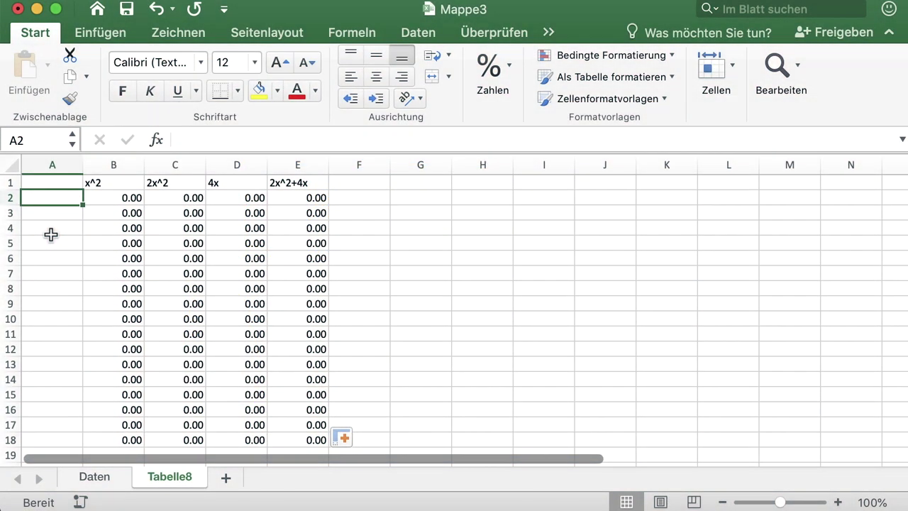
text(=)
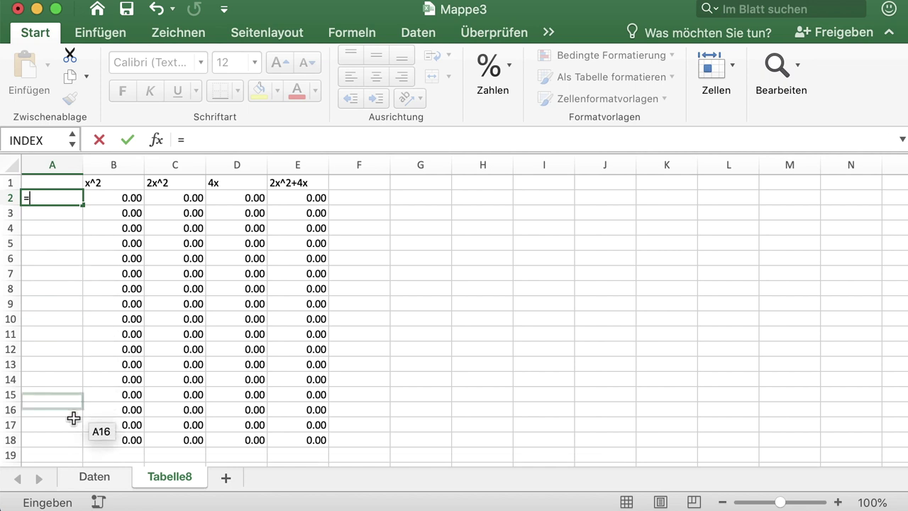
click(94, 478)
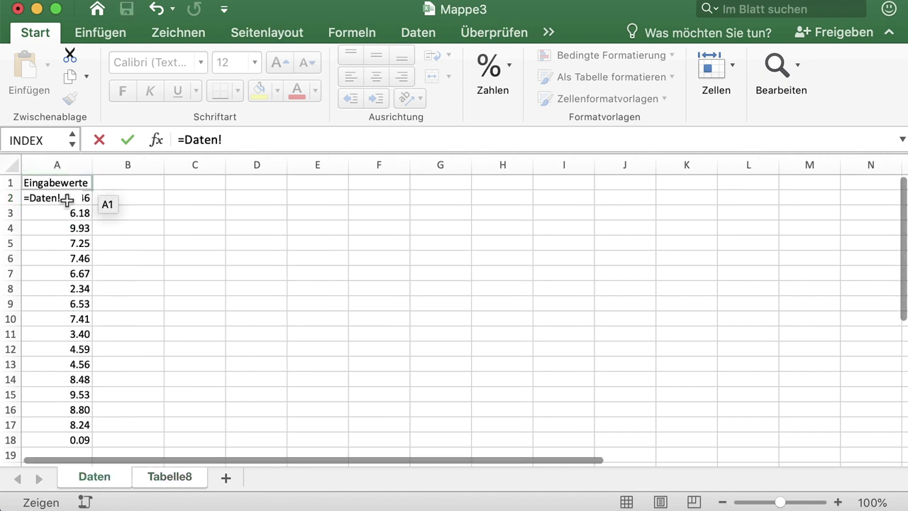
click(93, 199)
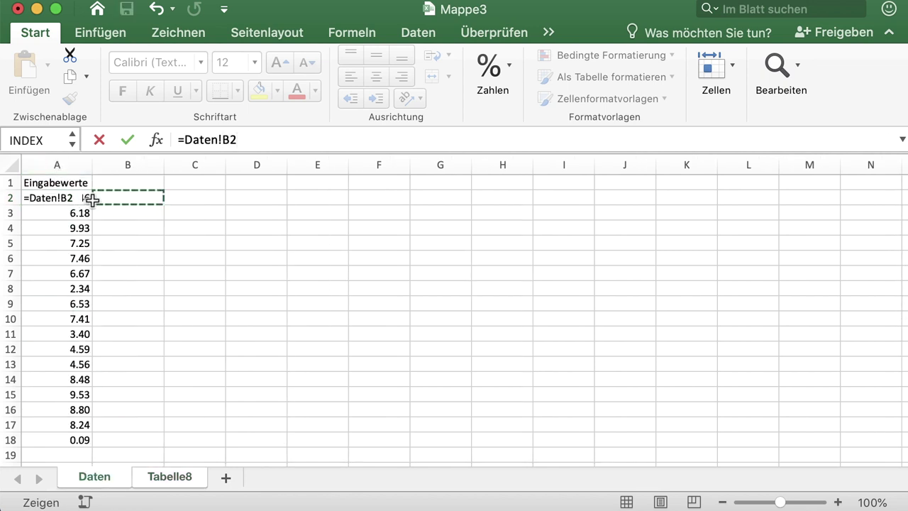
click(84, 199)
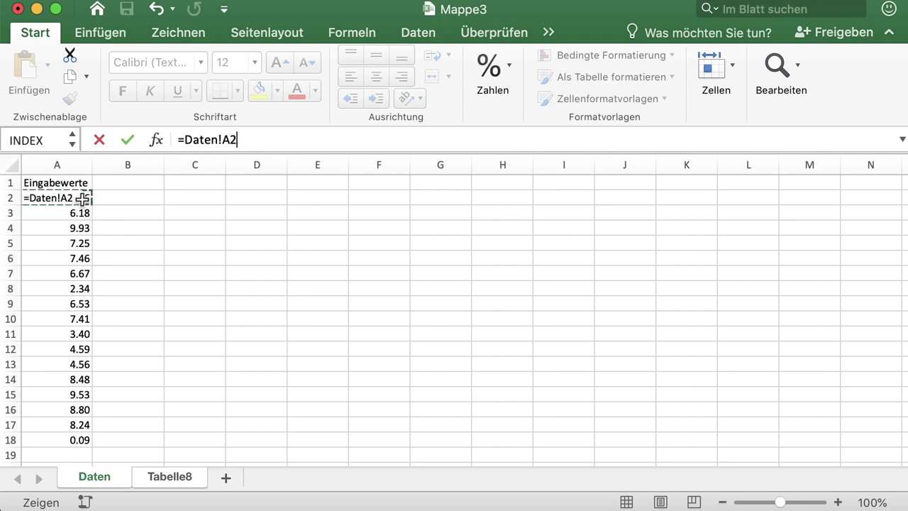
click(126, 140)
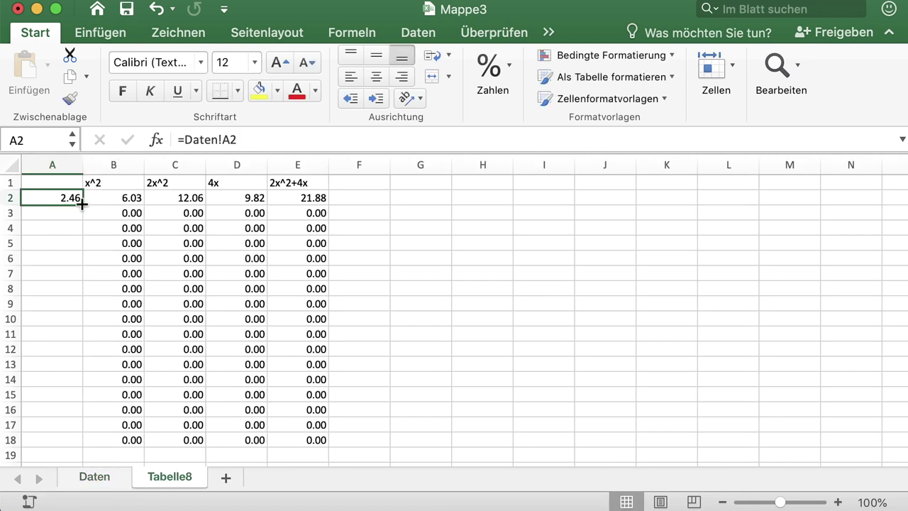
drag(83, 204, 80, 447)
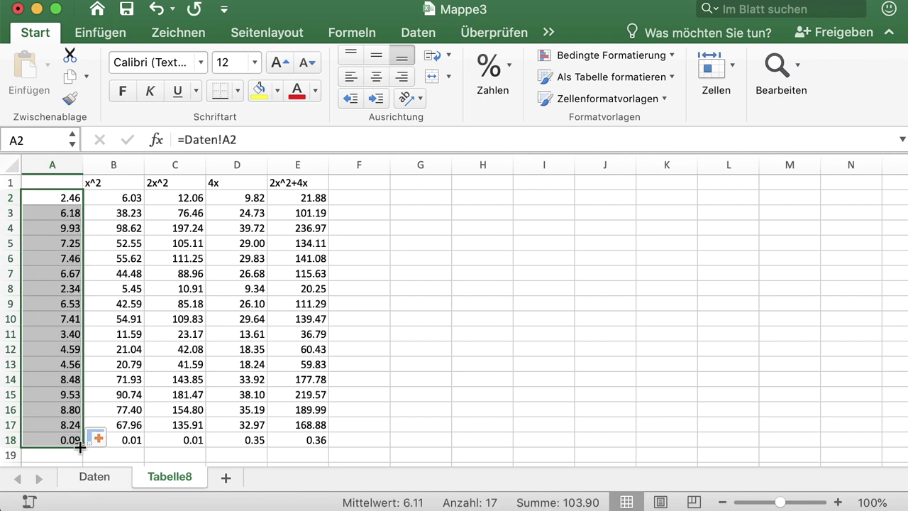
click(45, 213)
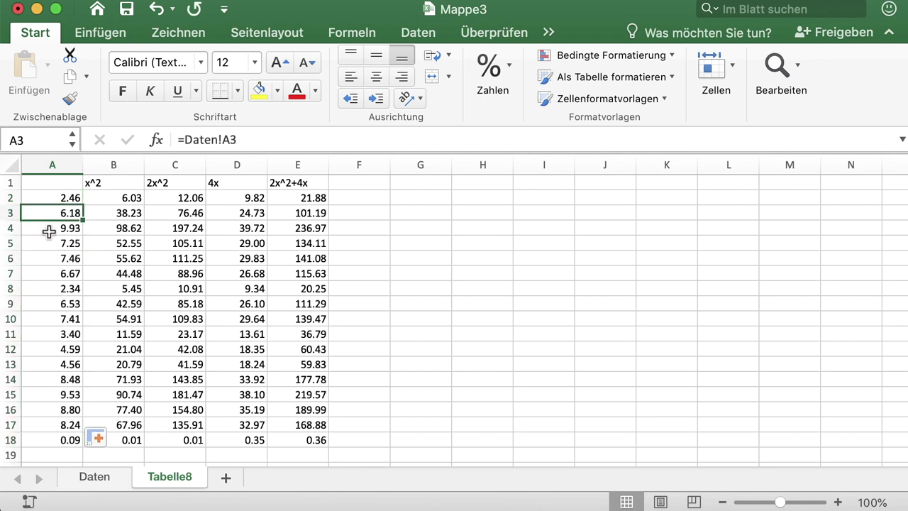
click(51, 240)
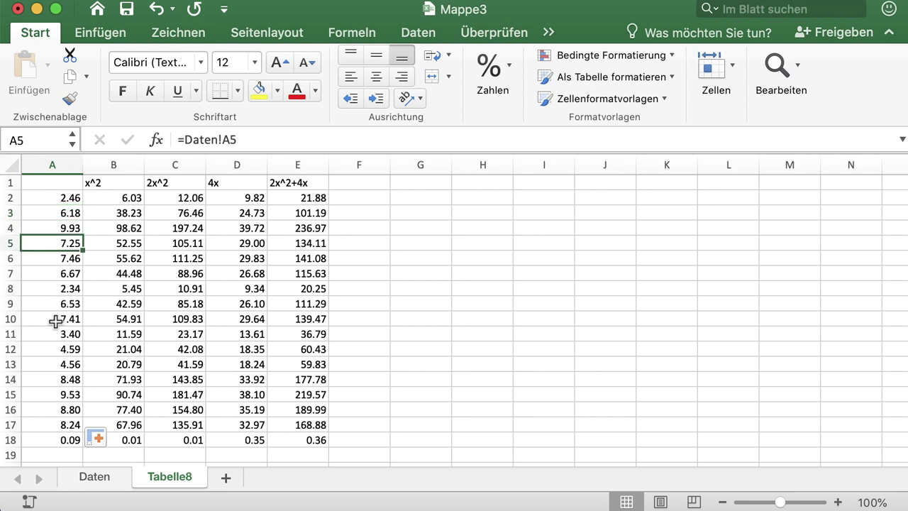
click(55, 321)
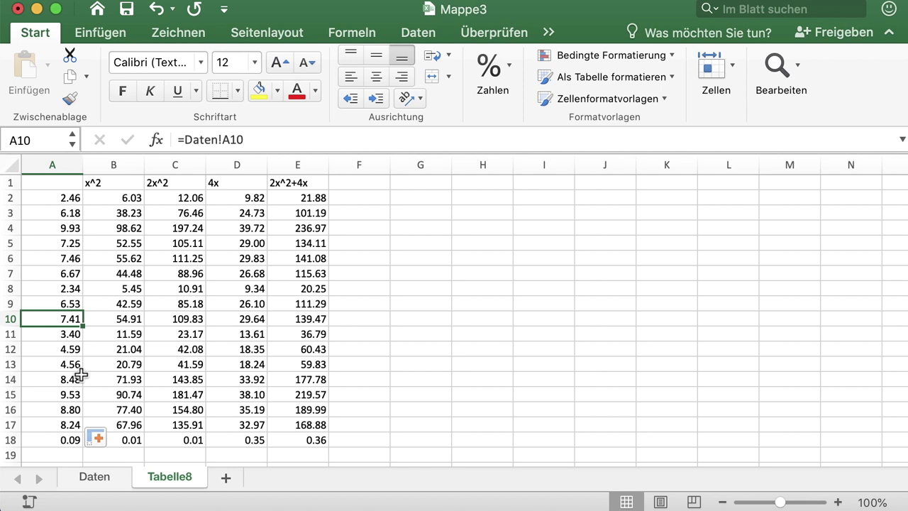
click(400, 351)
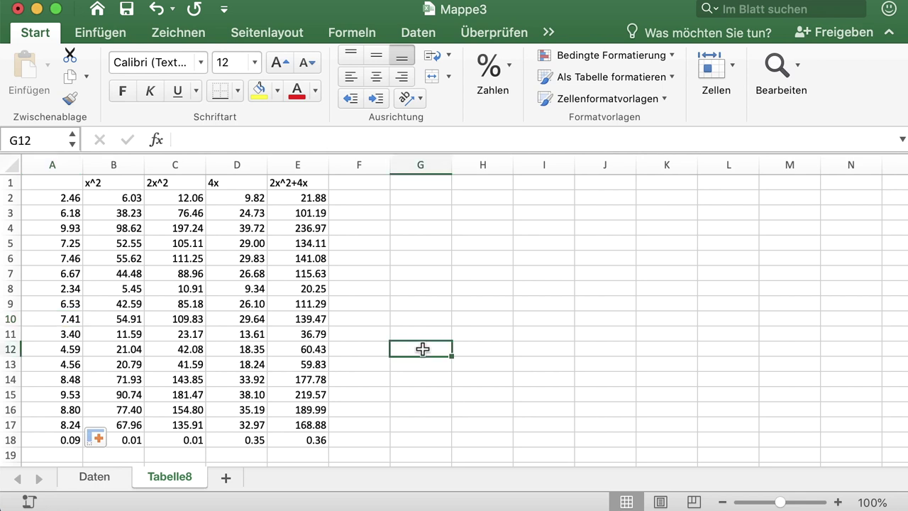
Insert an empty sheet column before column A
click(47, 166)
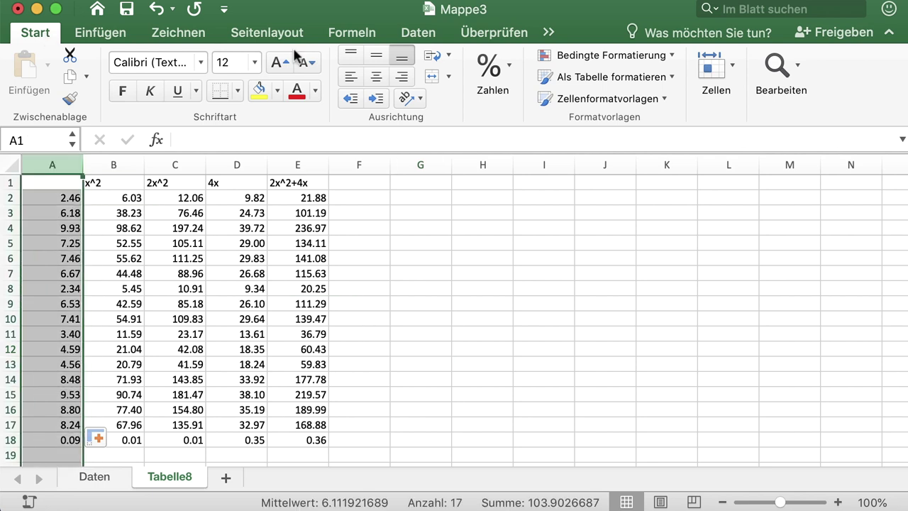
click(728, 68)
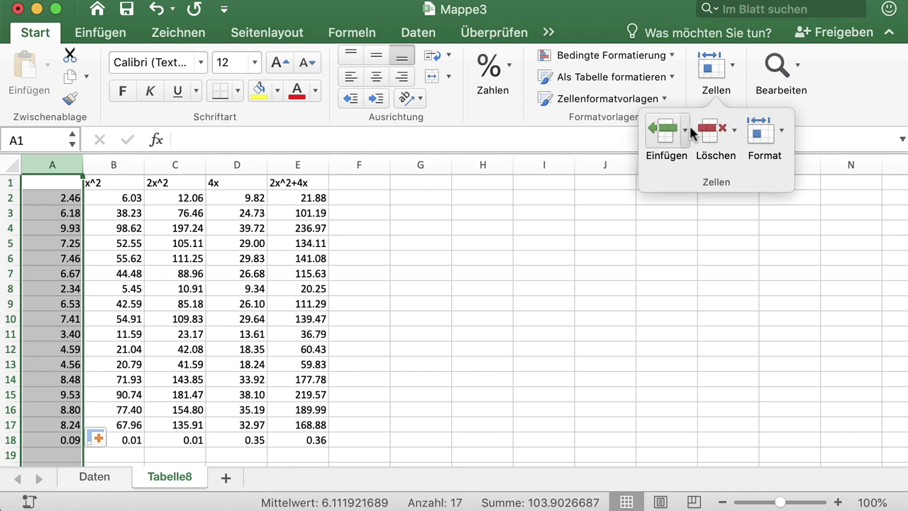
click(686, 129)
click(694, 226)
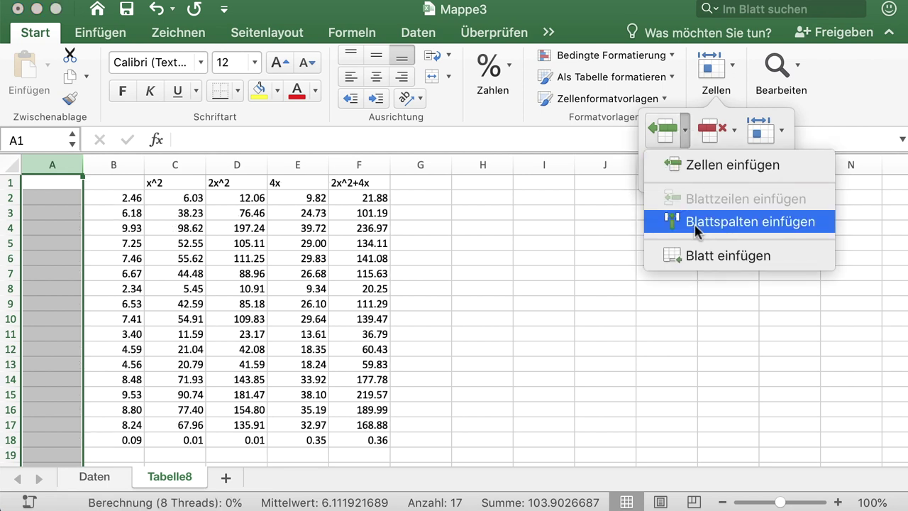
click(632, 226)
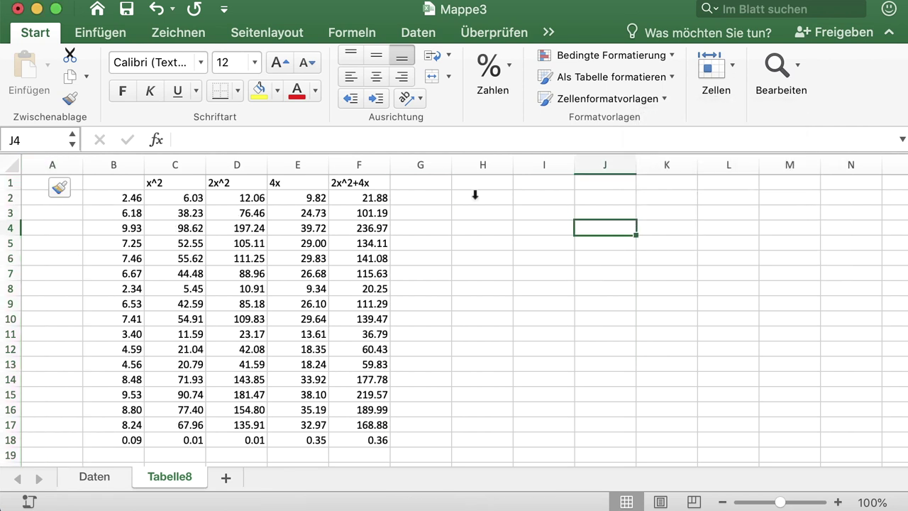
Enter =FORMELTEXT(B2) in A2 and fill it down to row 18 to display the references from column B
click(37, 196)
text(=forme)
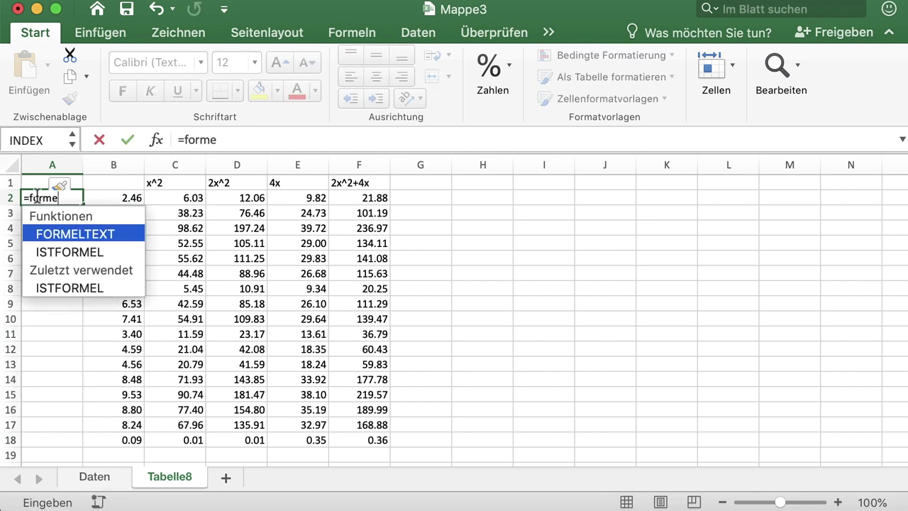
key(Tab)
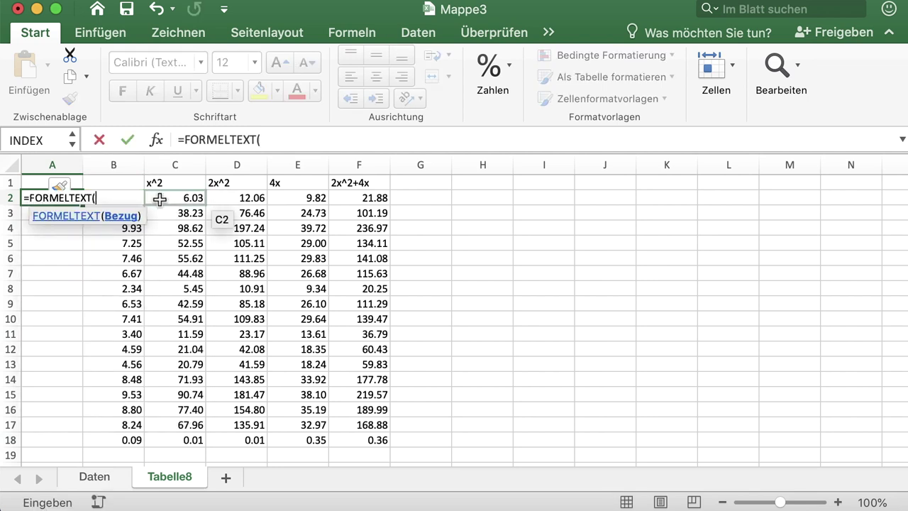
text(B2))
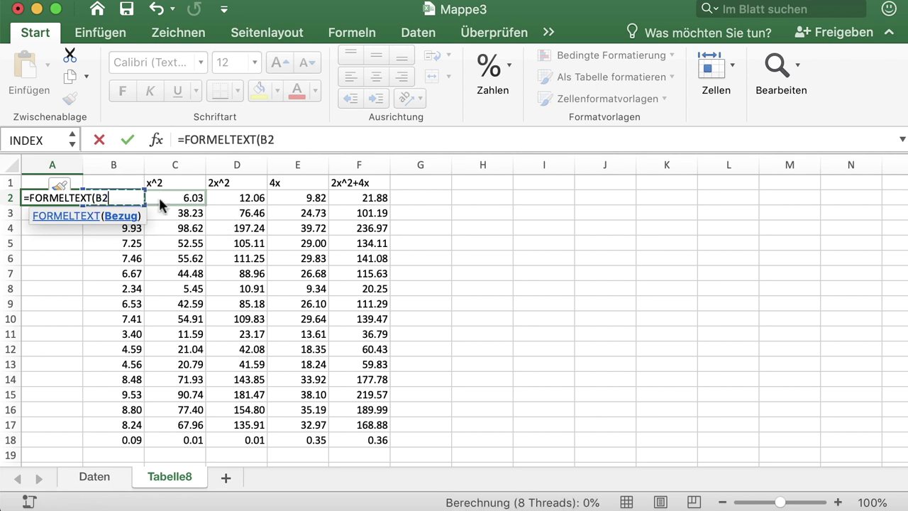
key(Return)
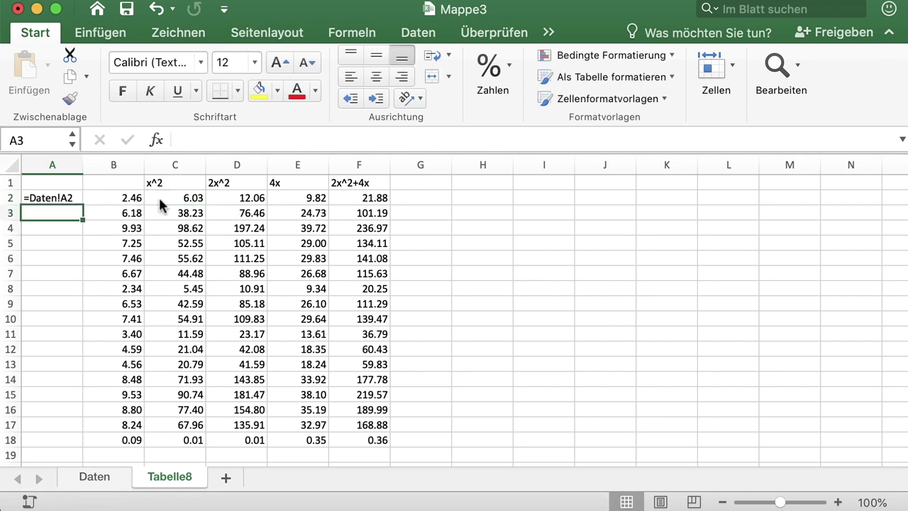
click(62, 198)
drag(80, 204, 83, 449)
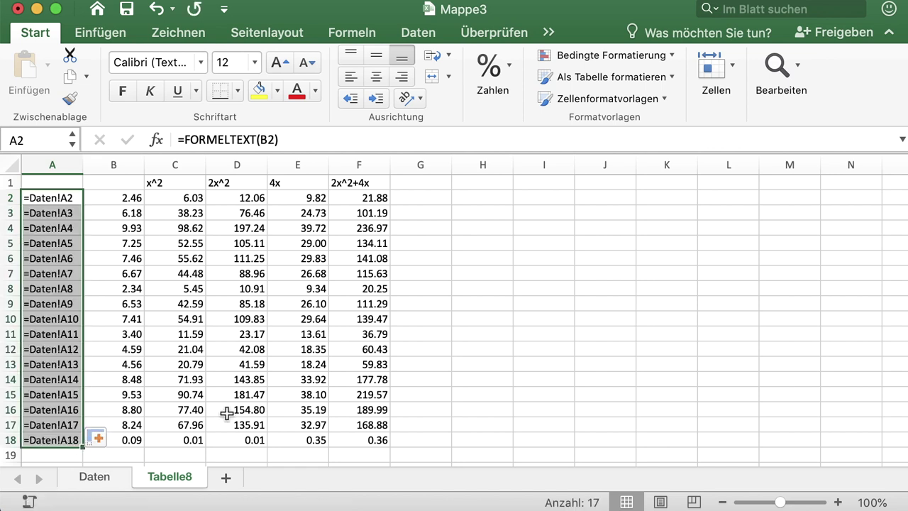
Enter the header Parameter in B1 above the linked input values
click(125, 182)
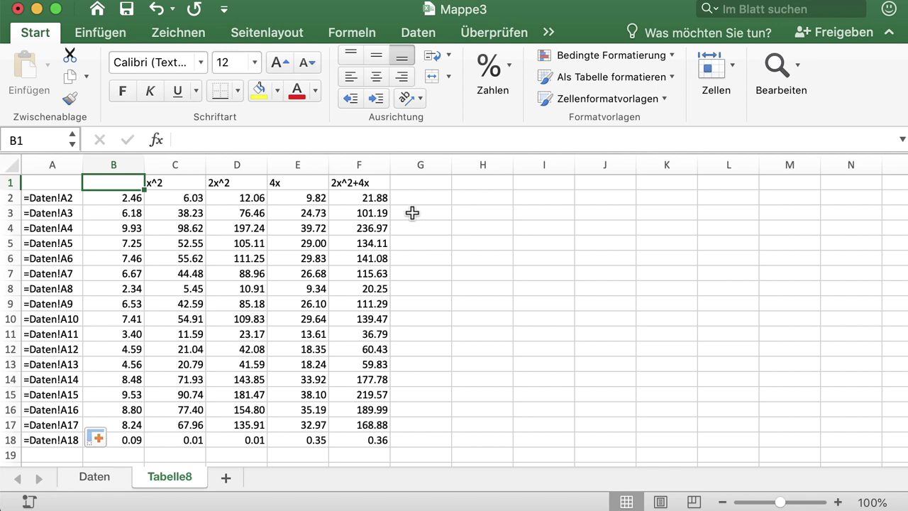
text(Parame)
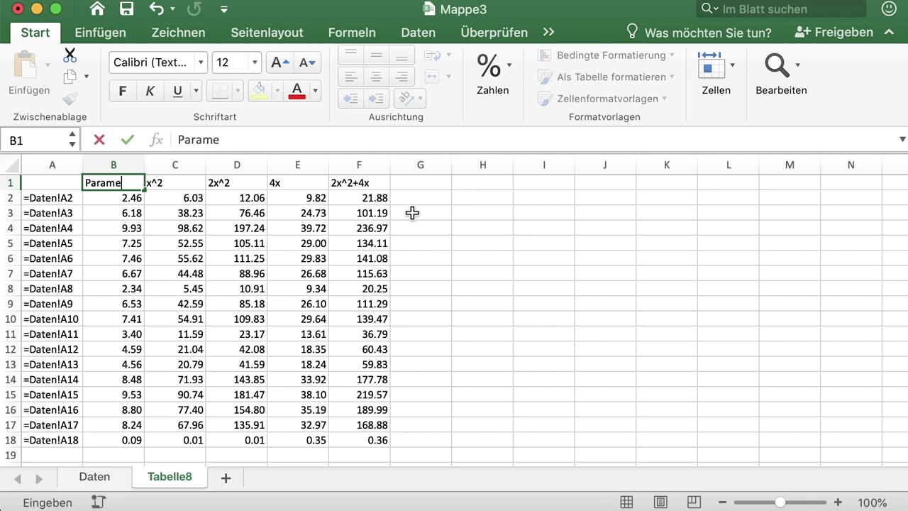
text(ter)
key(Tab)
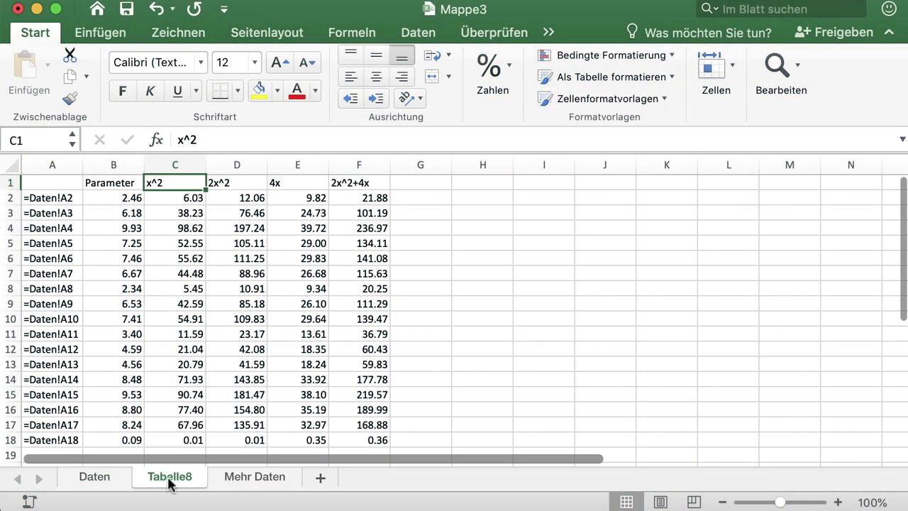
Rename the calculation worksheet Tabelle8 to Modul 1
double_click(170, 484)
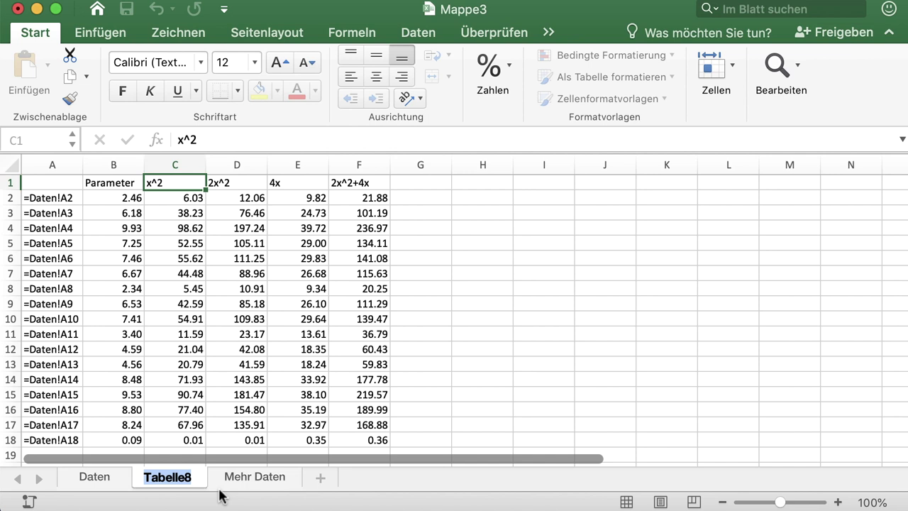
text(Modul)
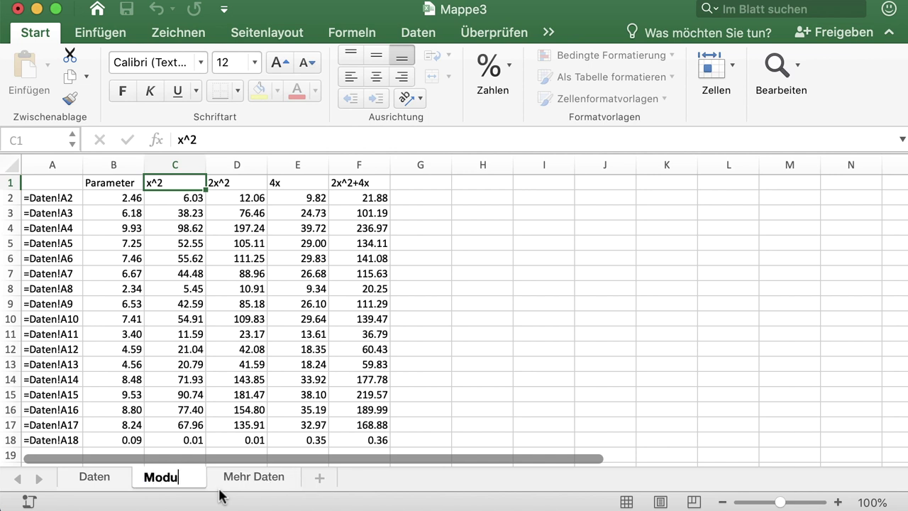
text( 1)
key(Return)
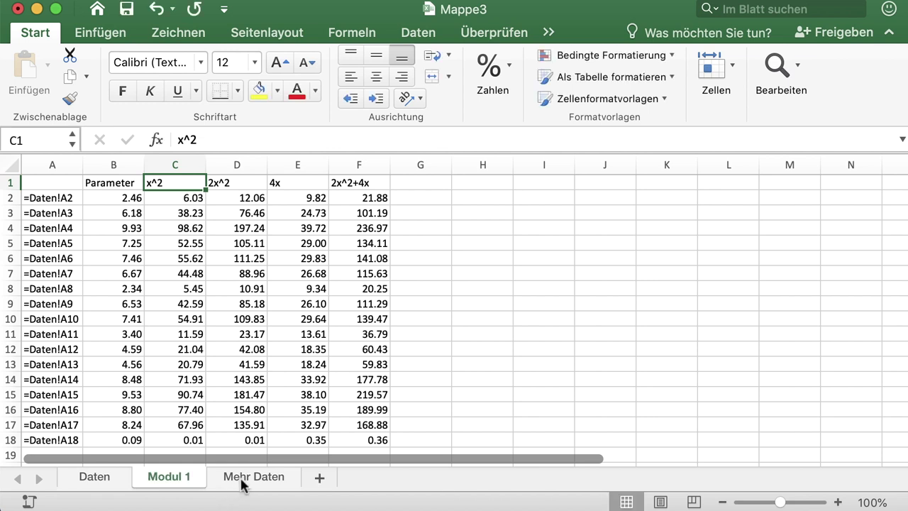
Create a copy of the Modul 1 worksheet at the end of the workbook, behind Mehr Daten
click(245, 481)
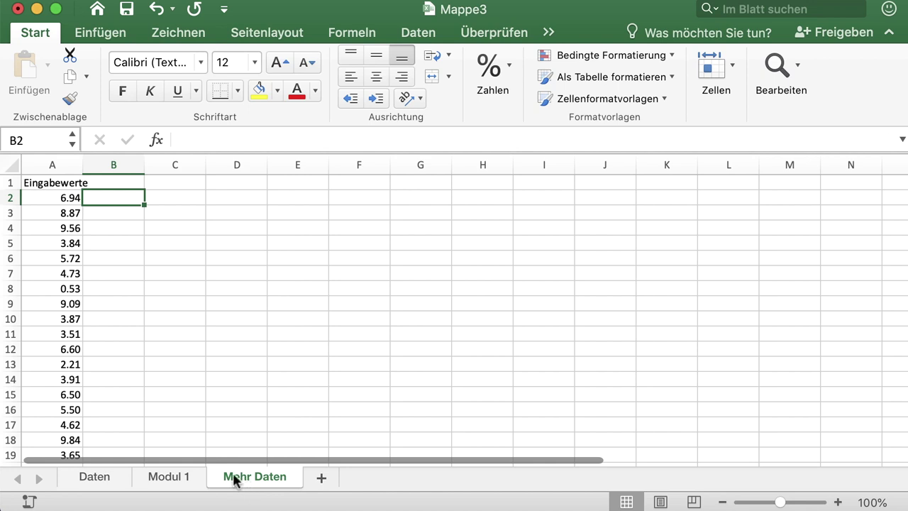
click(182, 480)
right_click(186, 483)
click(315, 328)
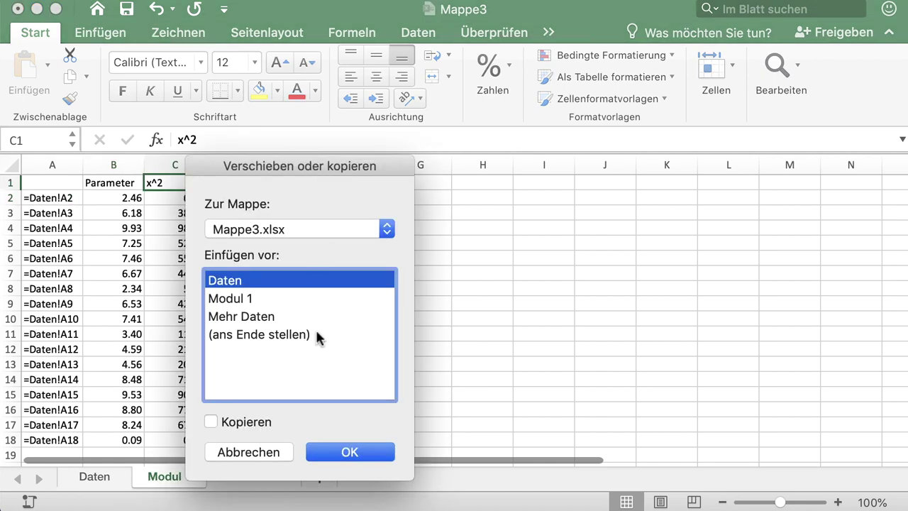
click(257, 335)
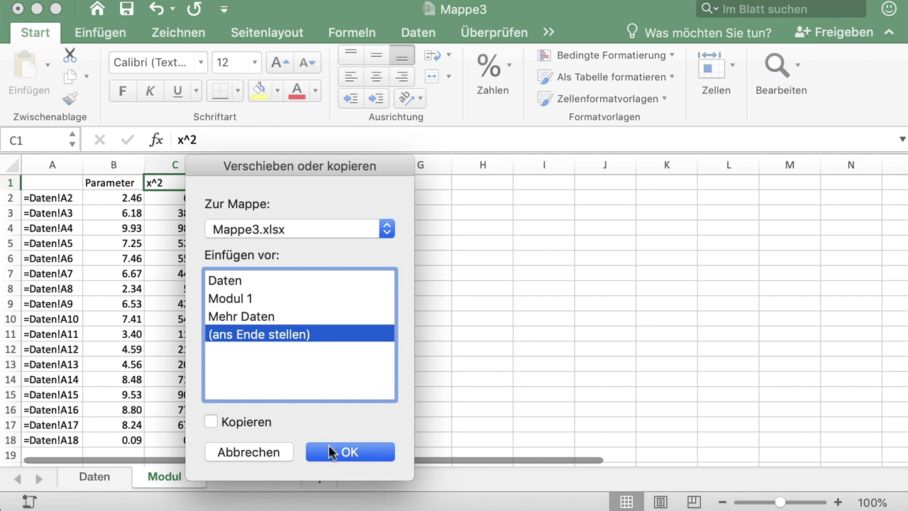
click(256, 423)
click(369, 453)
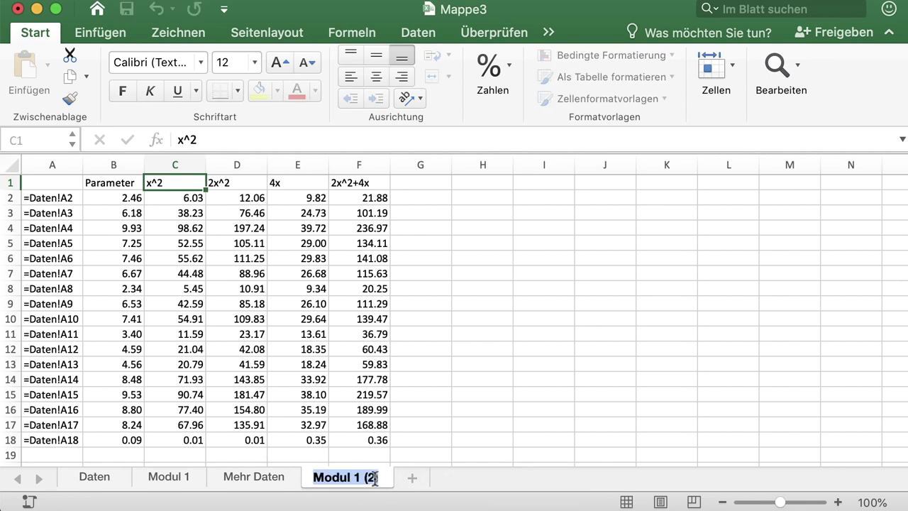
Rename the copied worksheet to Modul 2
double_click(380, 478)
key(Left)
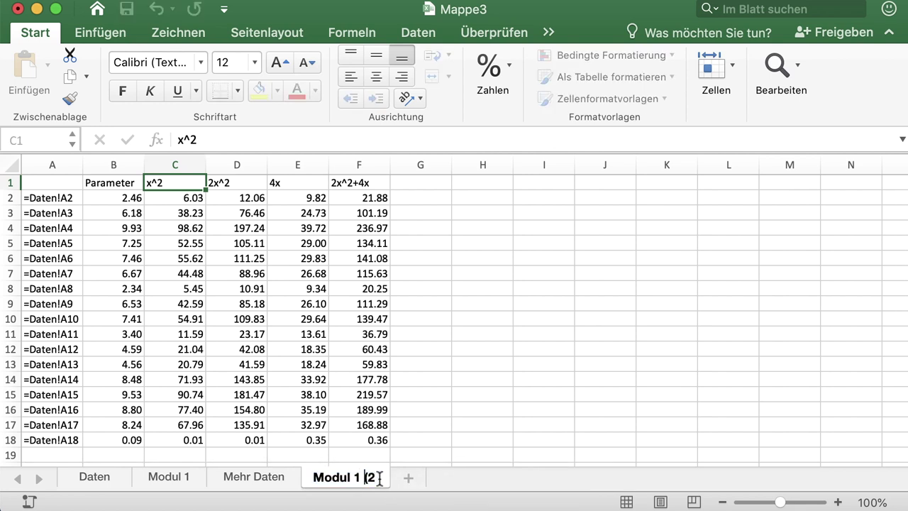
key(BackSpace)
key(BackSpace)
key(BackSpace)
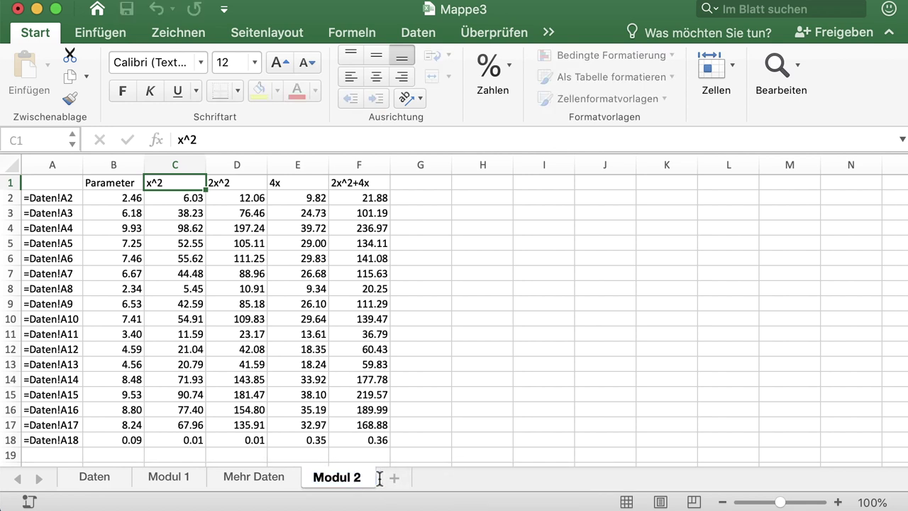
key(Return)
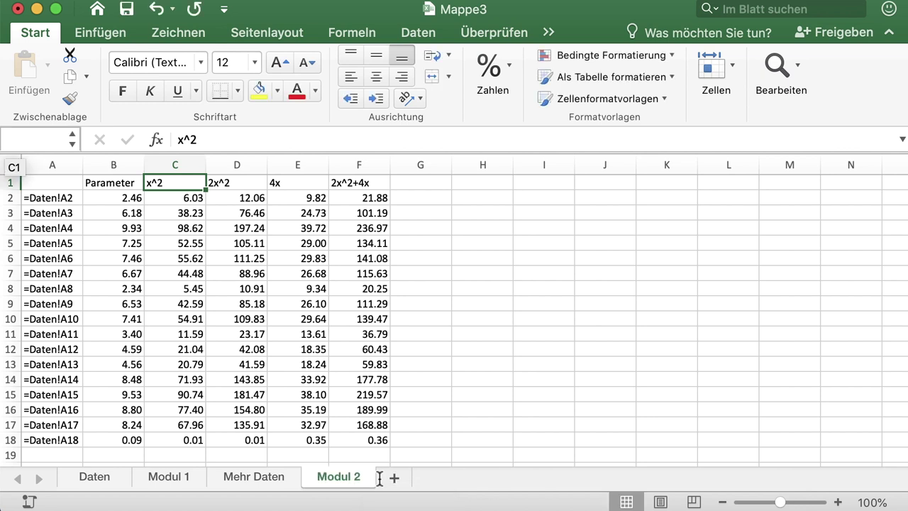
Relink the first parameter value in B2 of Modul 2 to cell A2 of the Mehr Daten sheet
click(116, 198)
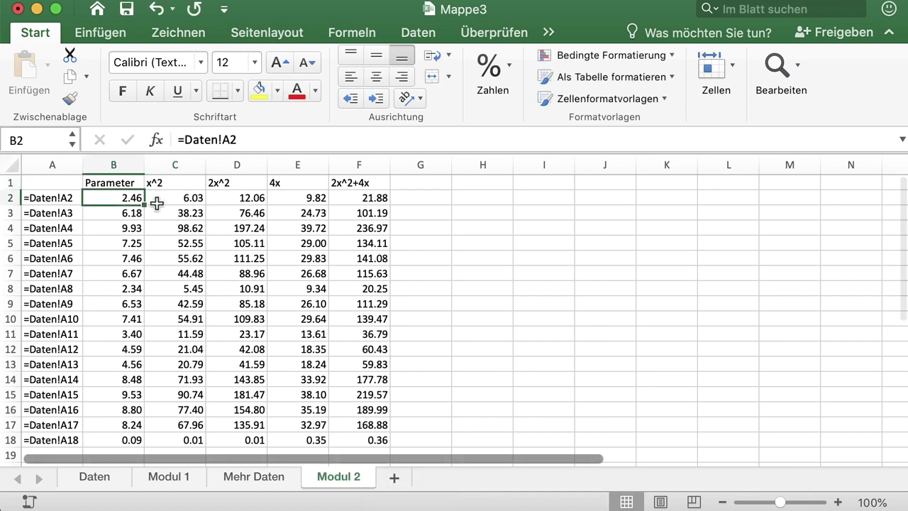
drag(255, 136, 182, 138)
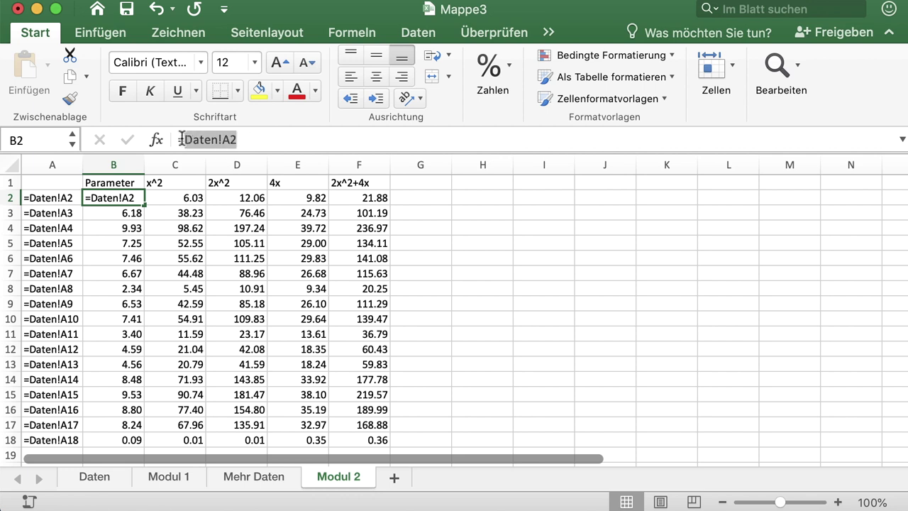
click(234, 479)
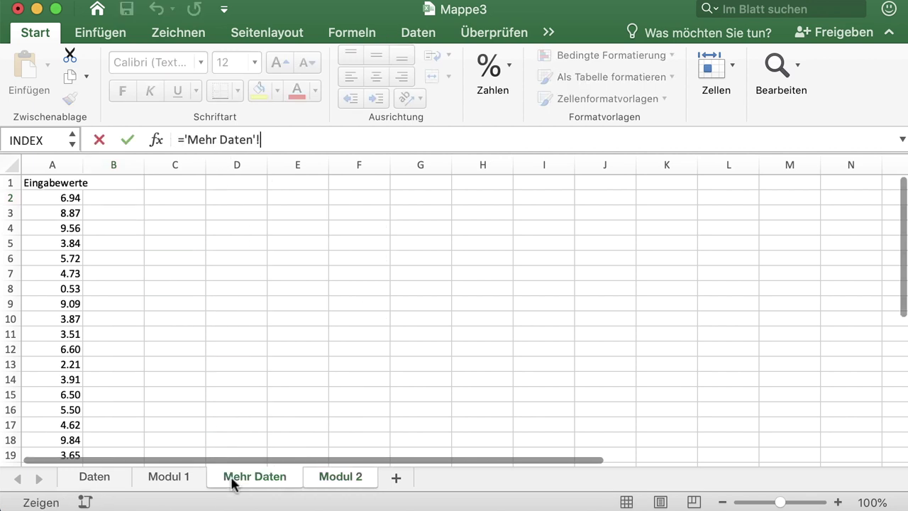
click(78, 201)
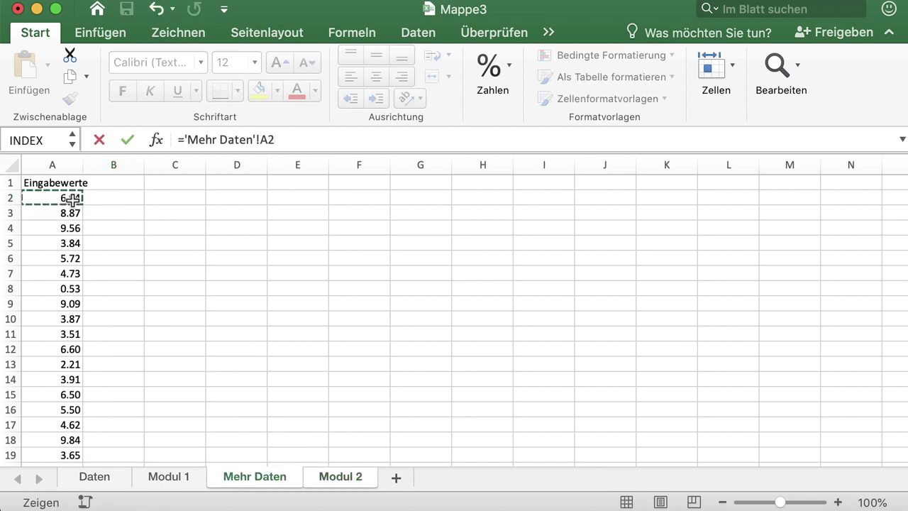
key(Return)
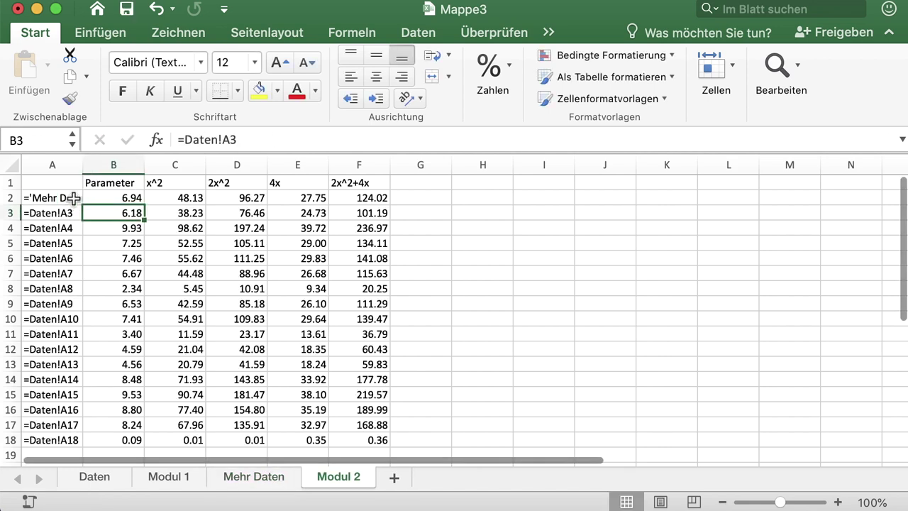
Fill the Mehr Daten reference from B2 down to B18 and widen column A to fit its formula texts
click(133, 198)
drag(144, 205, 143, 446)
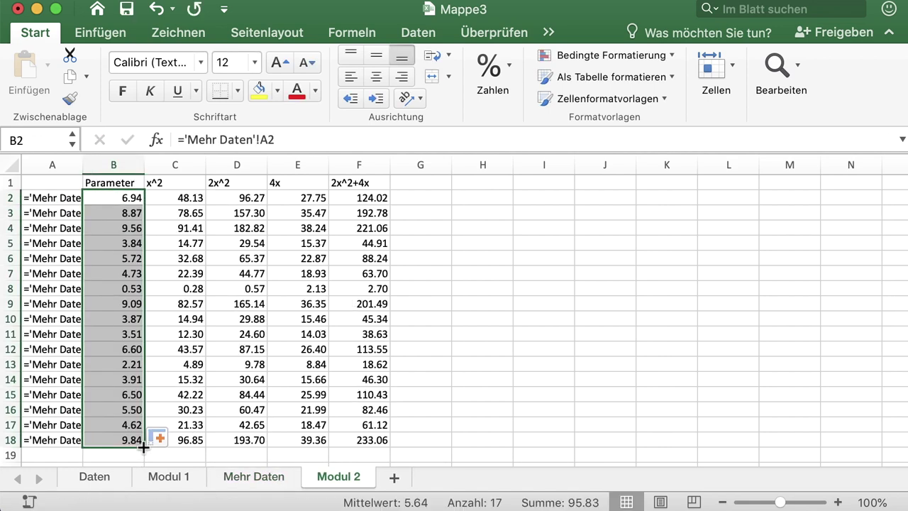
click(434, 440)
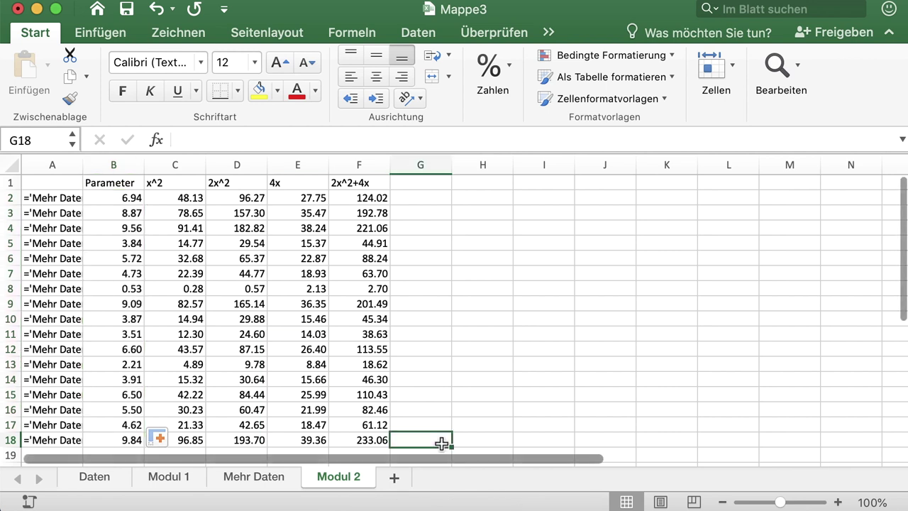
double_click(83, 165)
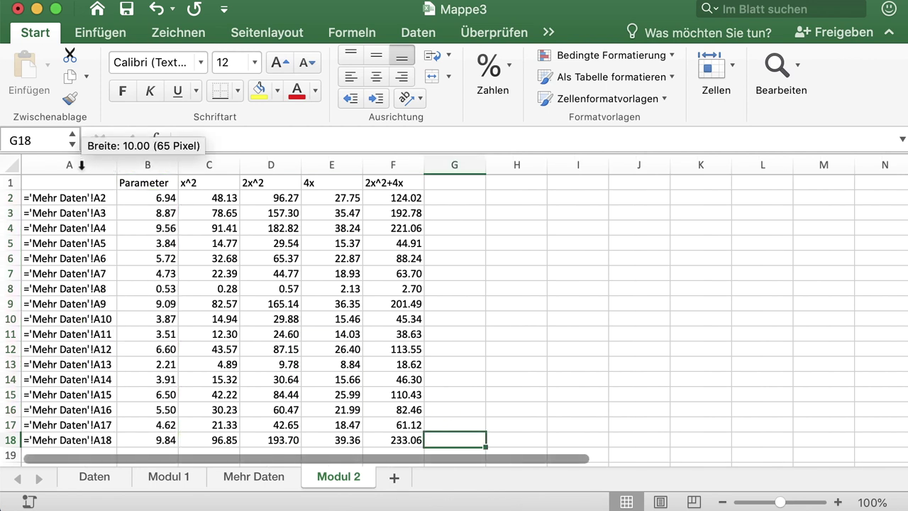